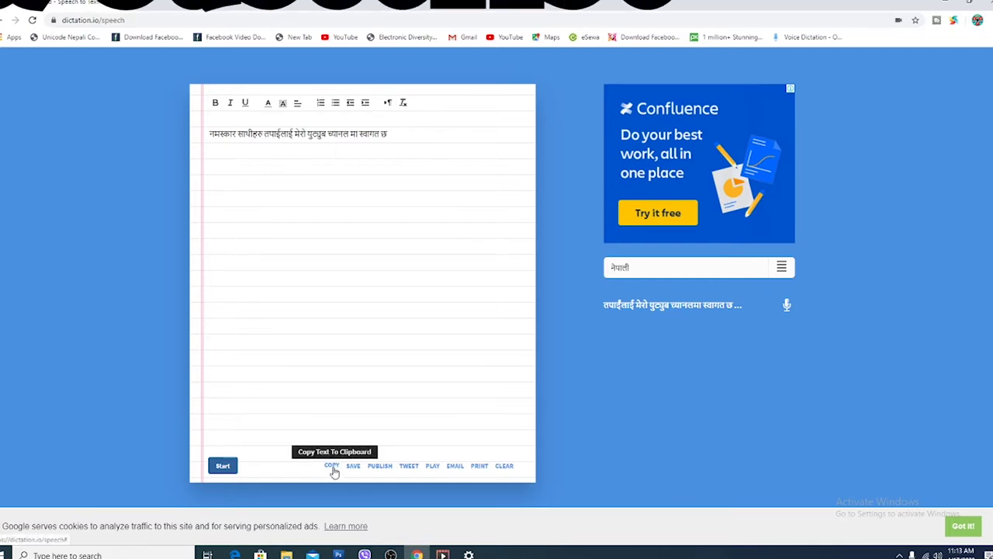
- Copy the dictated Nepali sentence, then start Microsoft Office Word 2007 from the Microsoft Office folder
left_click(332, 468)
left_click(9, 554)
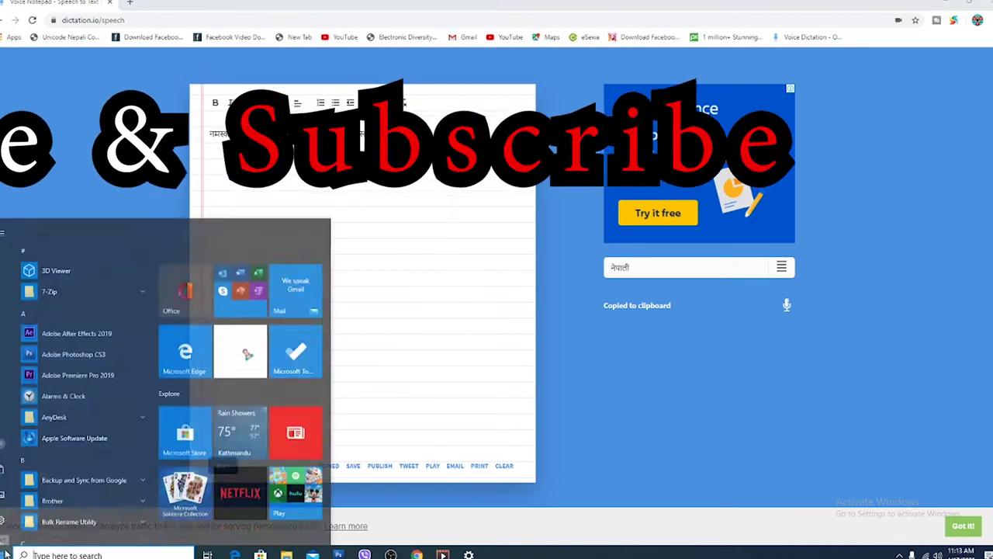
scroll(74, 409, "down", 5)
scroll(74, 409, "down", 2)
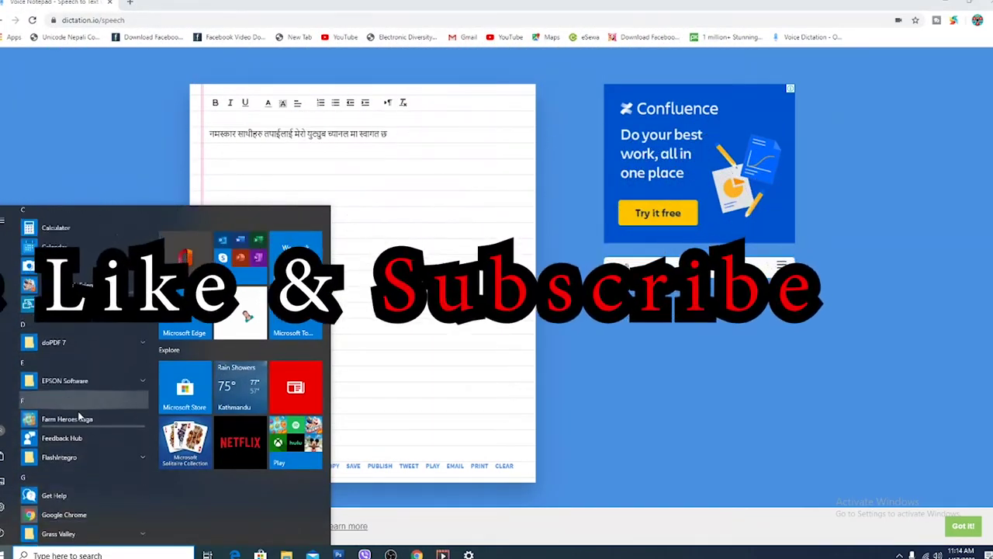
scroll(70, 426, "down", 2)
scroll(67, 442, "down", 2)
scroll(65, 466, "down", 2)
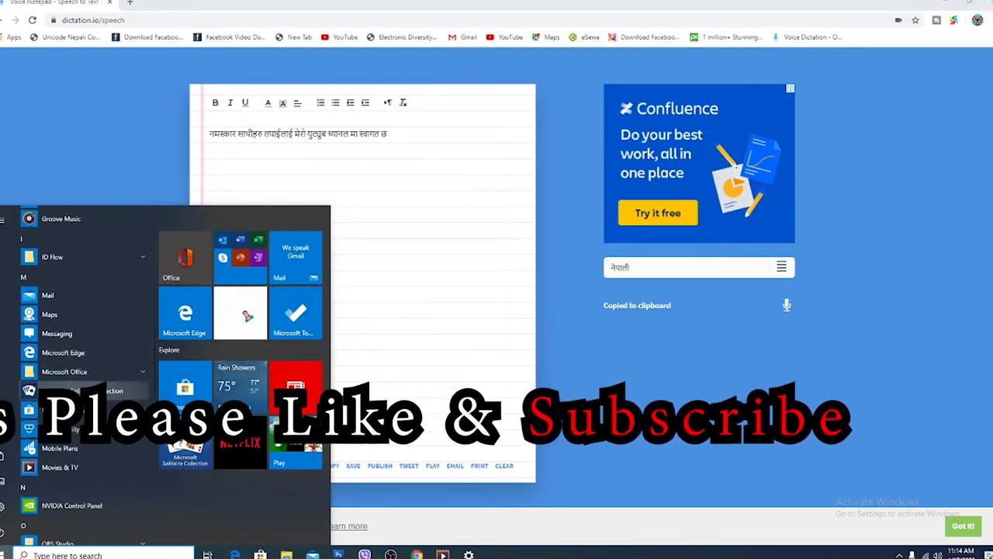
left_click(62, 356)
scroll(94, 494, "down", 3)
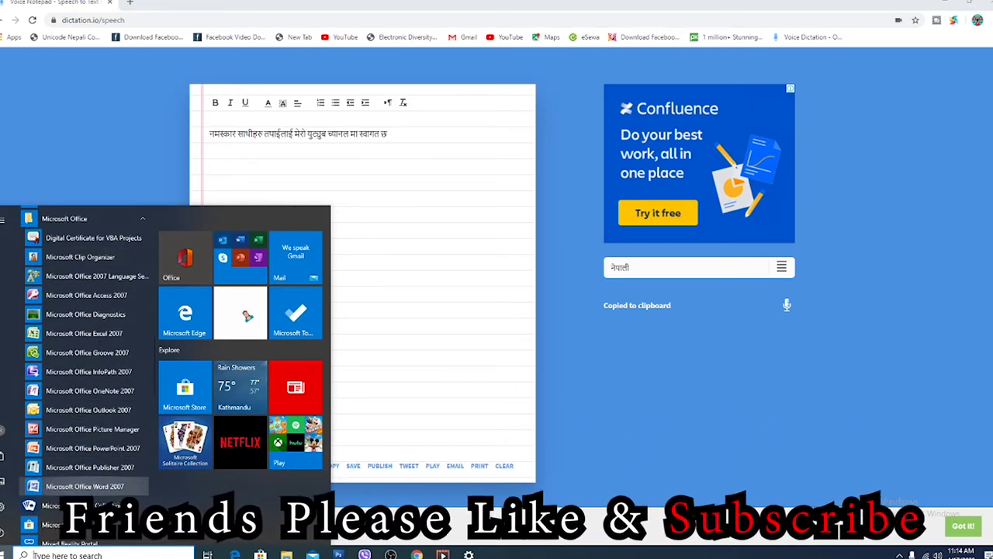
left_click(138, 483)
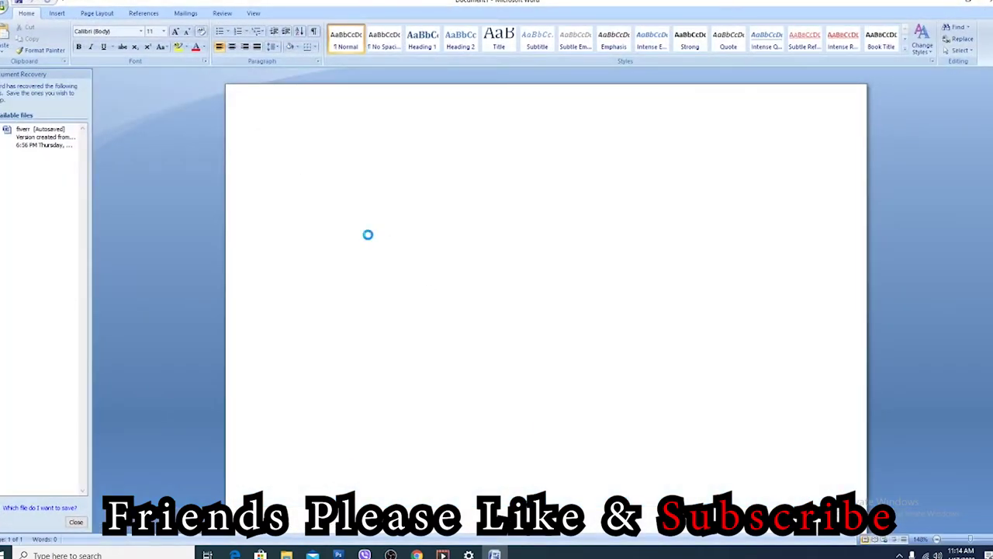
- Paste the Nepali welcome sentence into Word's Document1 and switch back to Chrome
key("ctrl+v")
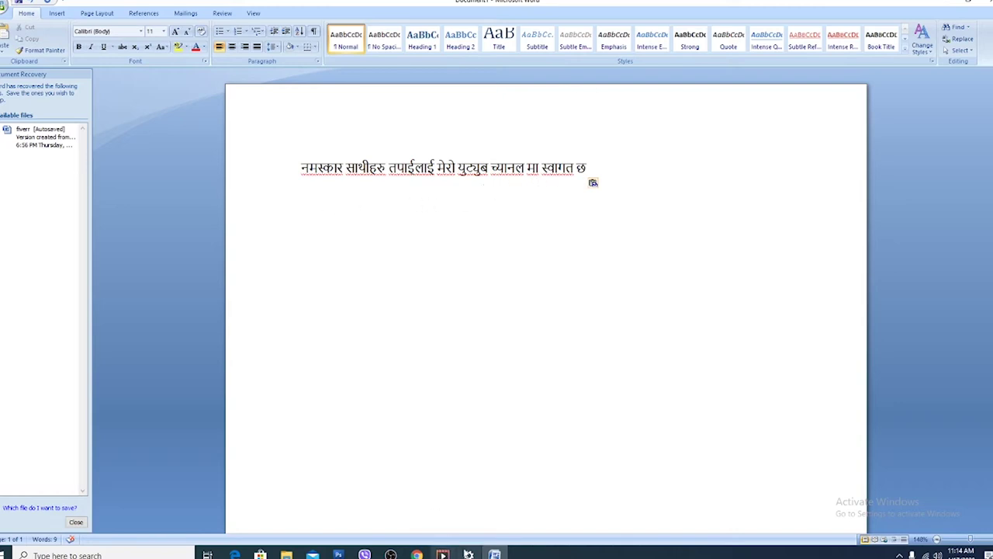
left_click(417, 554)
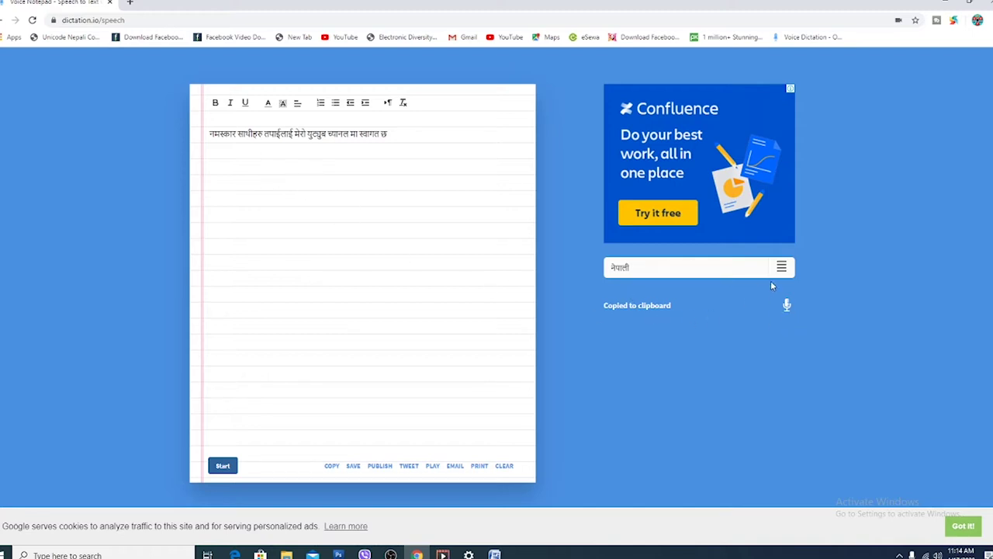
left_click(770, 268)
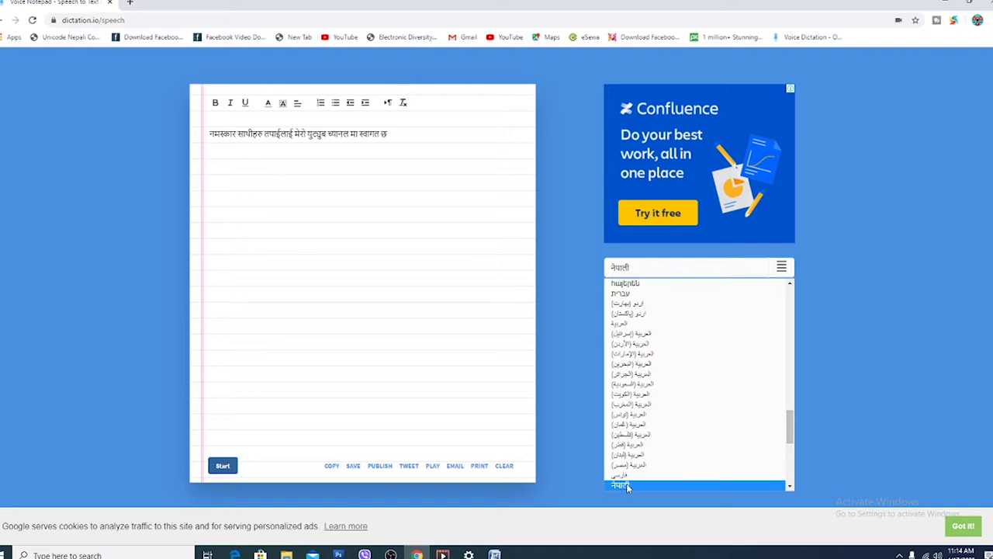
scroll(658, 466, "down", 5)
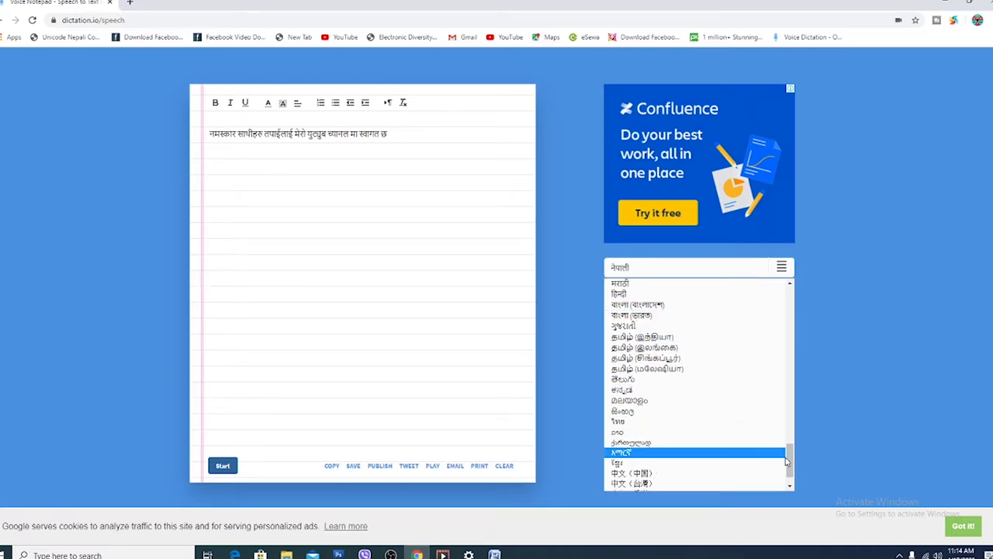
left_click_drag(789, 458, 781, 303)
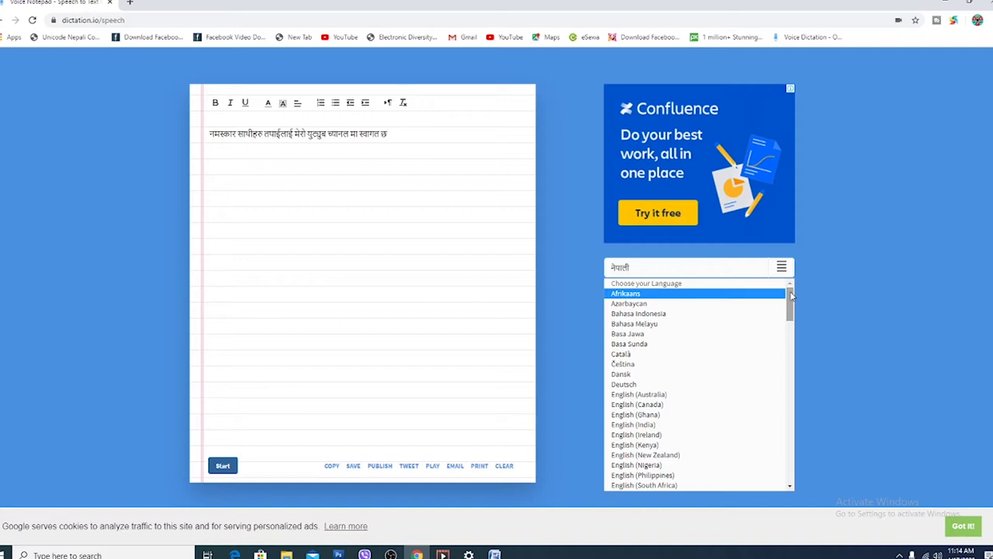
left_click(801, 304)
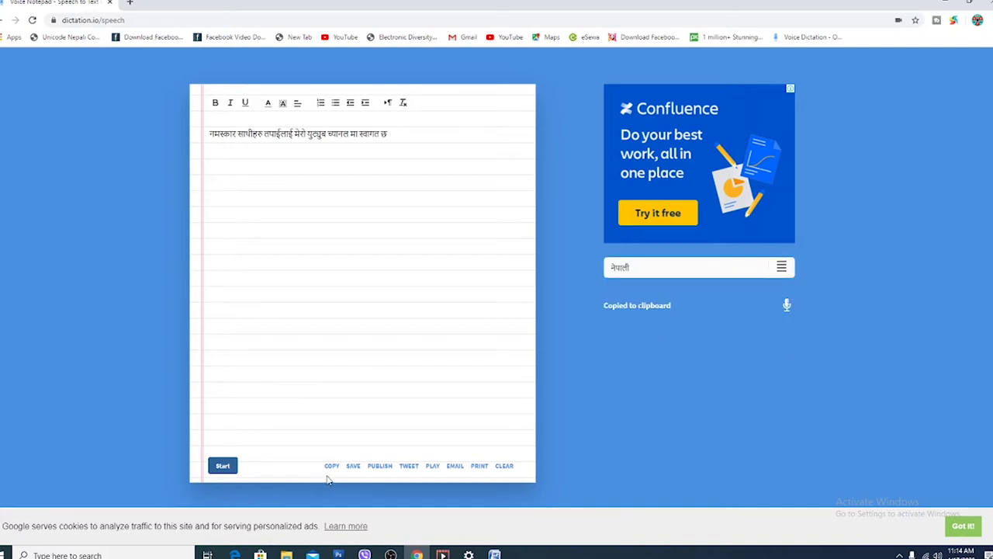
- Clear the notepad text, go back to the dictation.io homepage, and relaunch Dictation
left_click(505, 466)
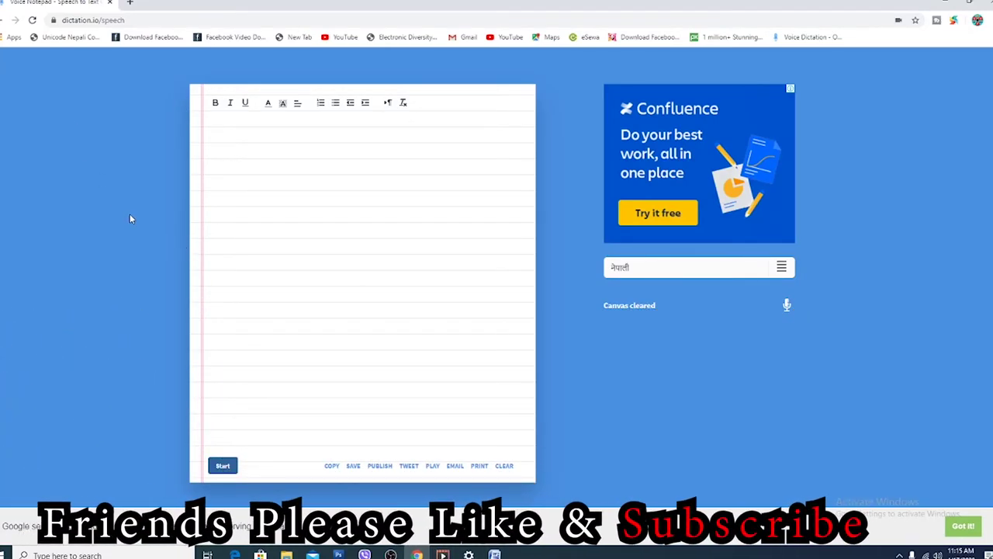
left_click(3, 20)
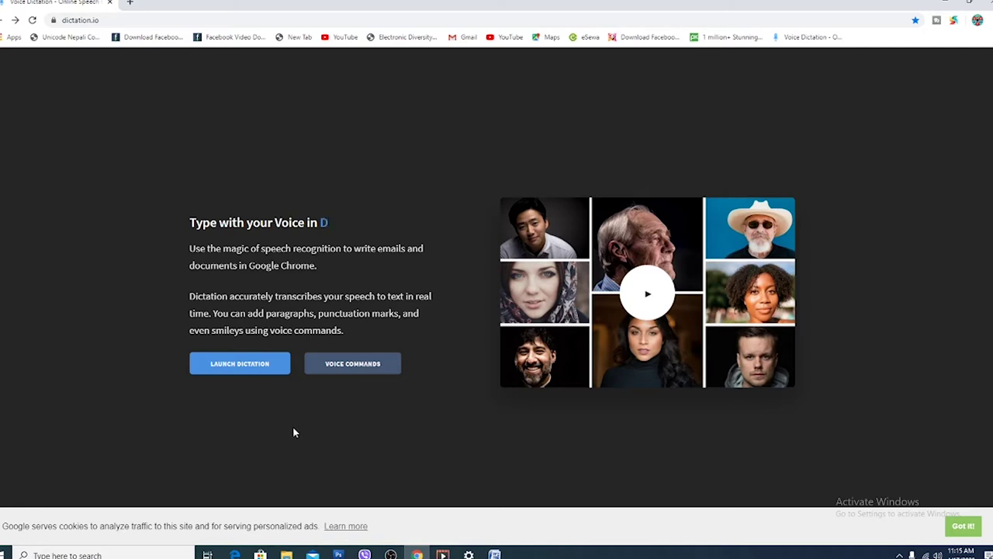
left_click(243, 363)
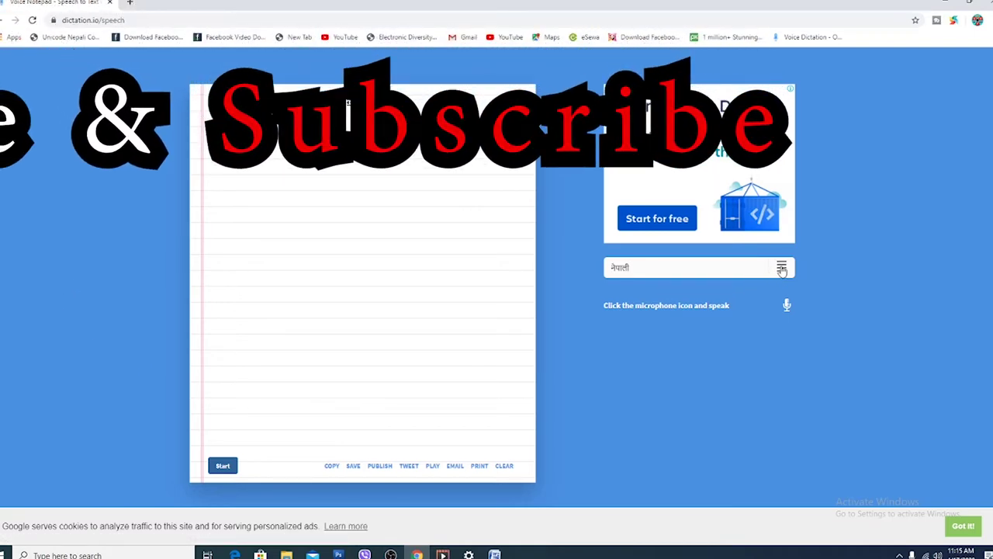
- Choose नेपाली as the dictation language
left_click(782, 269)
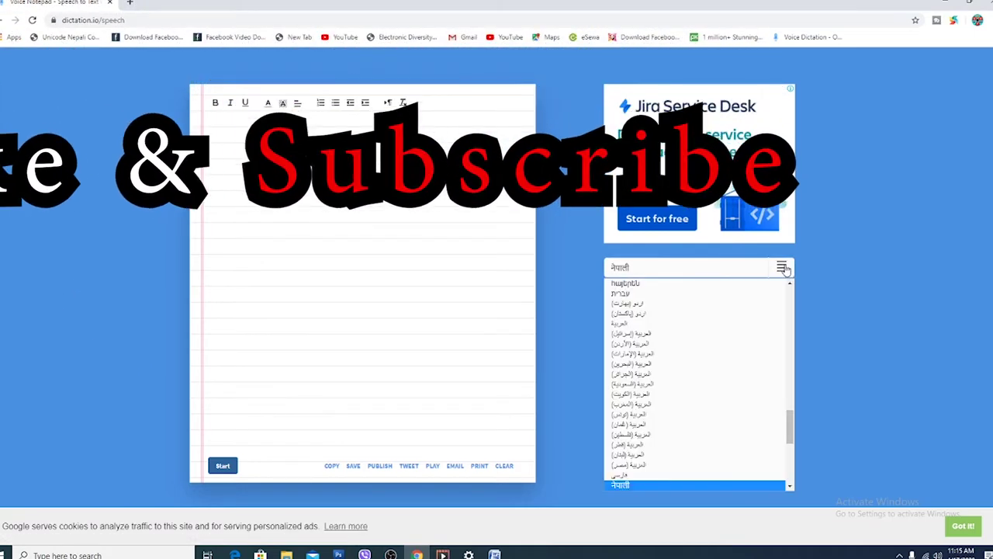
mouse_move(792, 421)
left_mouse_down()
mouse_move(791, 312)
mouse_move(792, 439)
left_mouse_up()
left_click(652, 378)
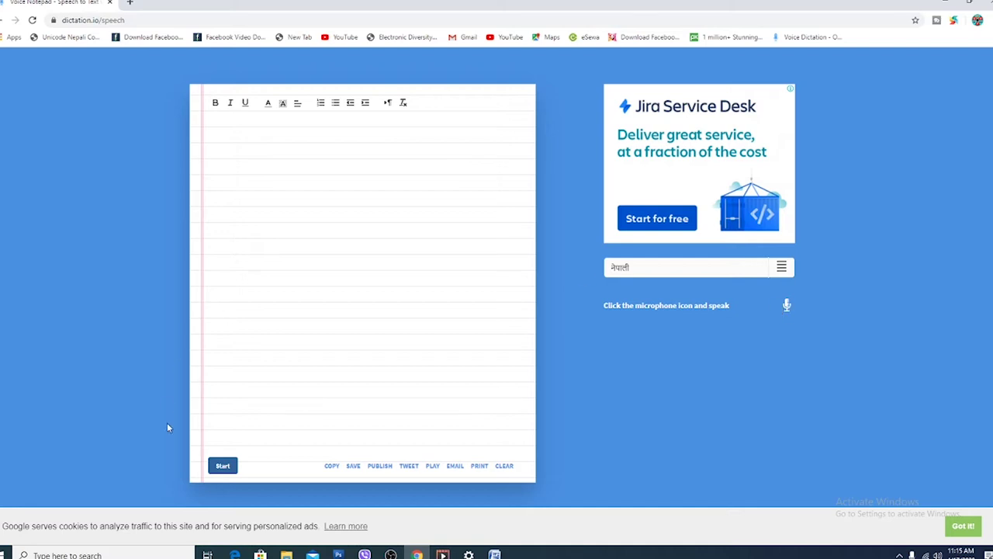
- Dictate a longer multi-line Nepali passage, stop listening, and copy the whole text
left_click(223, 467)
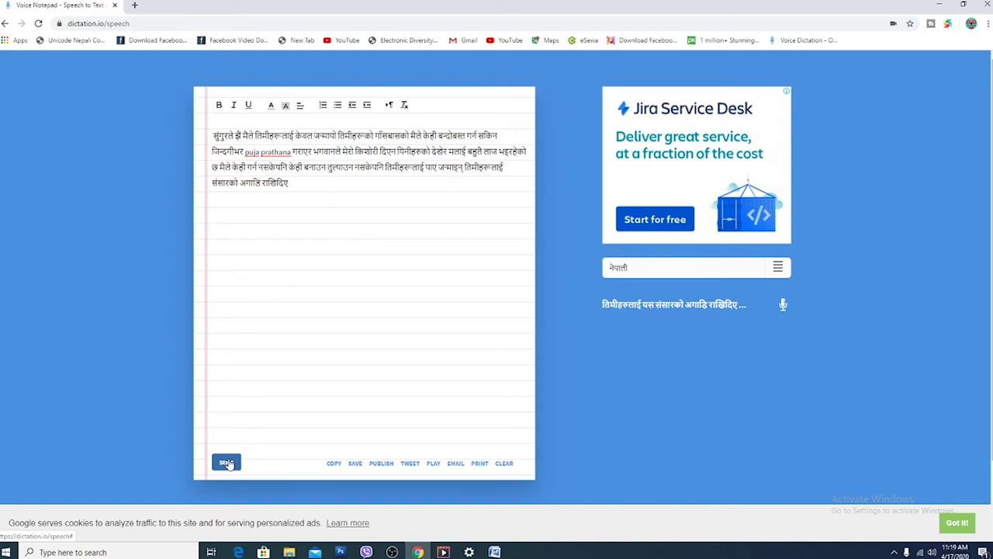
left_click(227, 462)
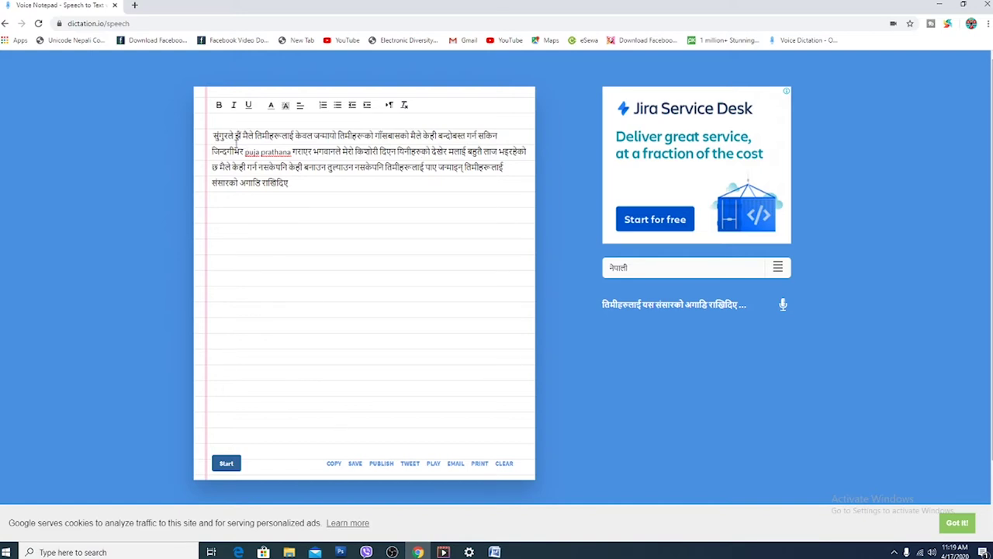
left_click(333, 465)
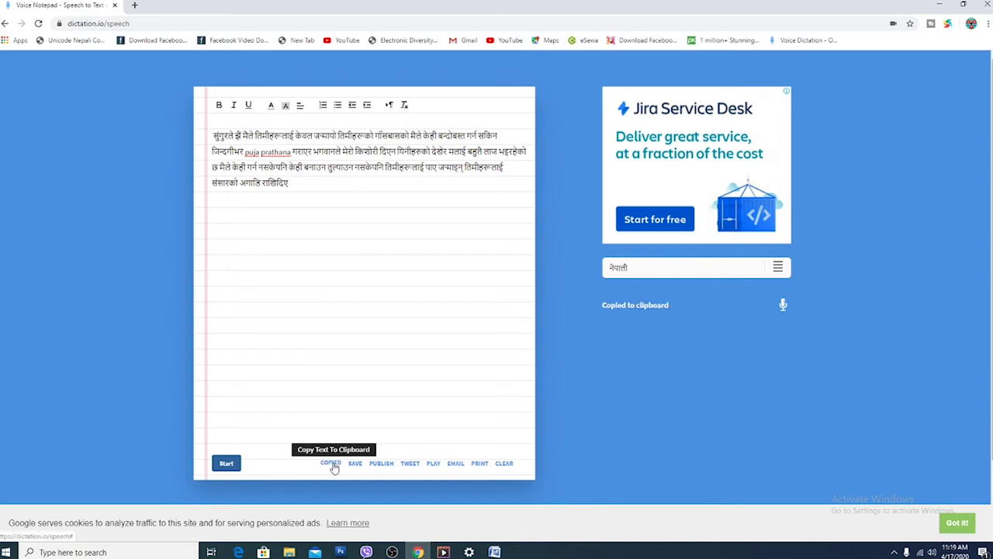
- Overwrite Document1's text with the new Nepali passage, delete 'puja prathana', then minimize Word
left_click(494, 551)
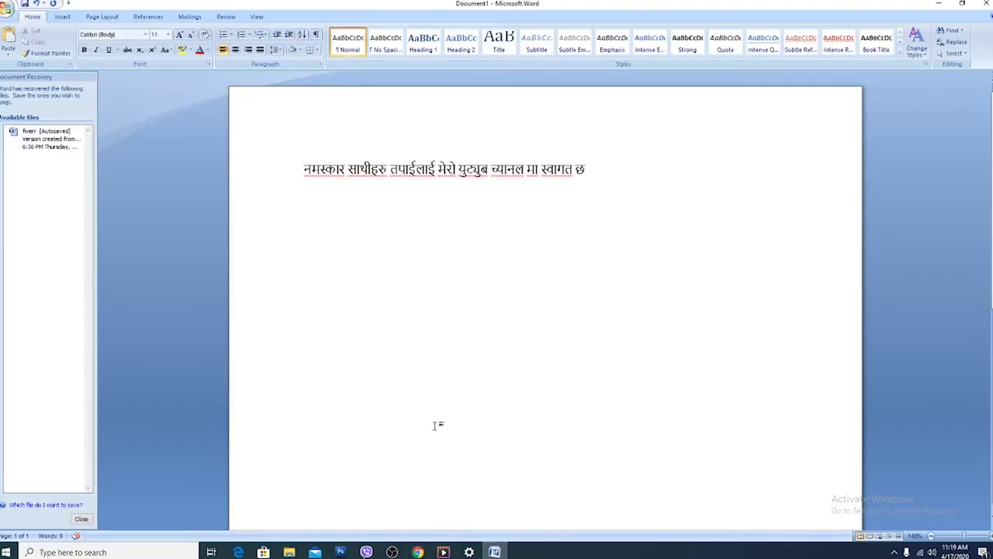
key("ctrl+a")
key("ctrl+v")
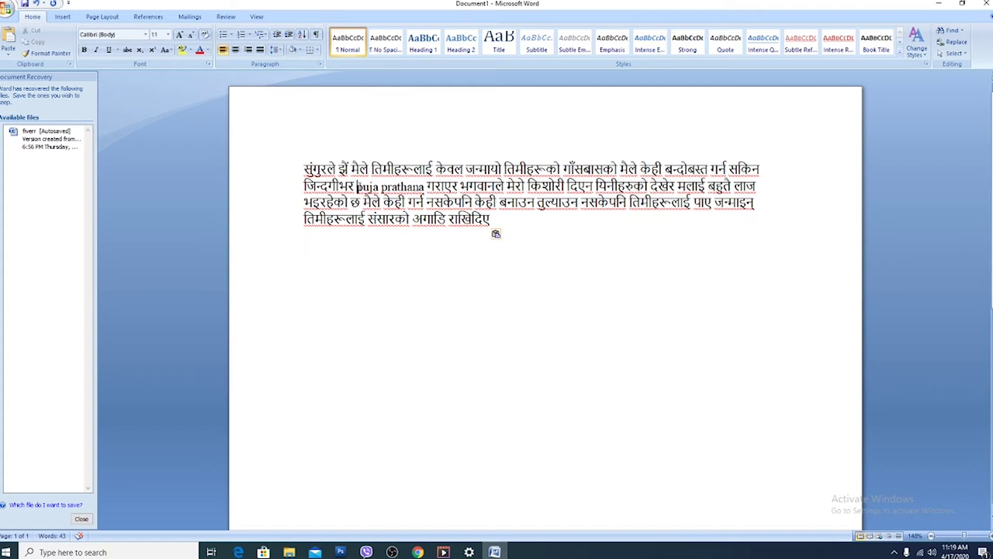
key("ctrl+shift+Right")
key("ctrl+shift+Right")
key("Delete")
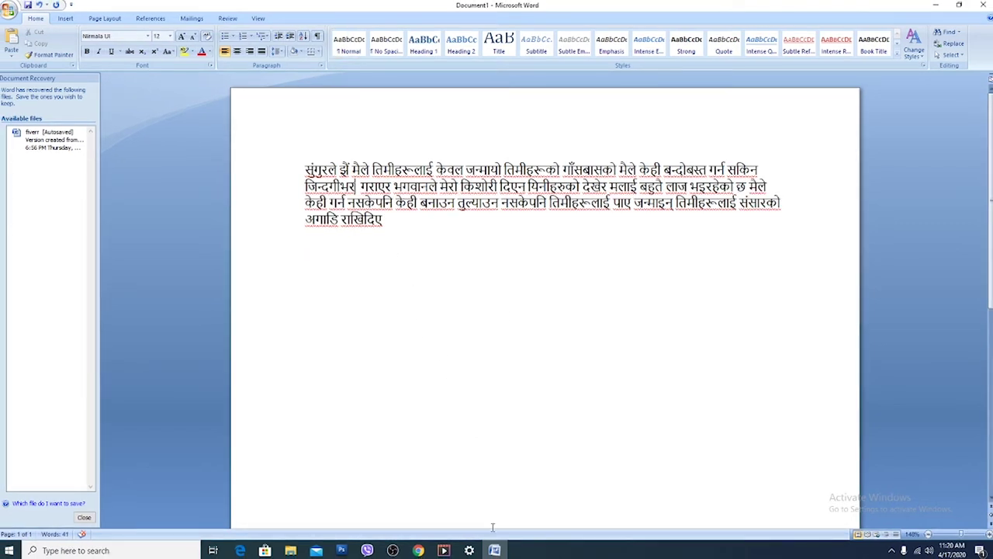
left_click(494, 551)
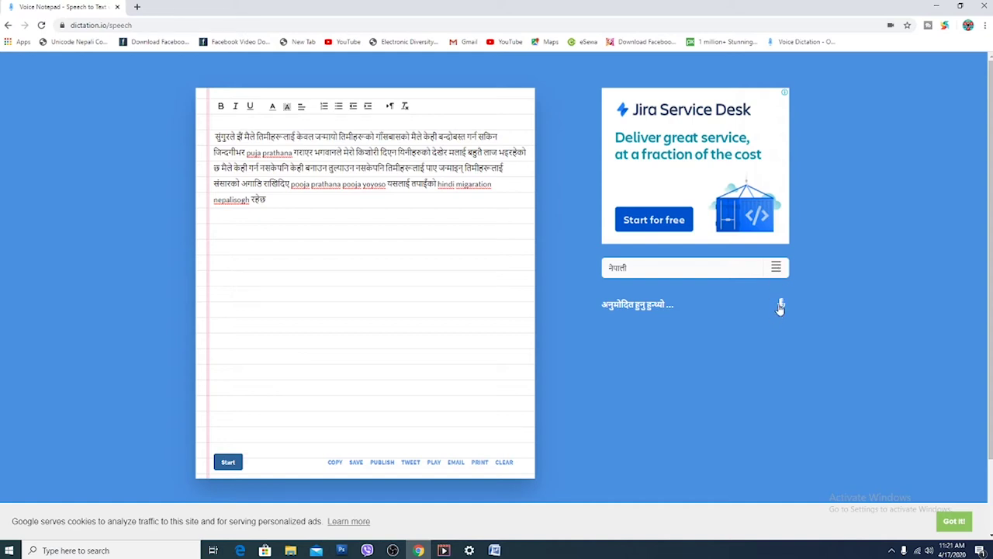
- Check नेपाली in the language list, then delete 'pooja prathana pooja yoyoso' from the notepad
left_click(777, 270)
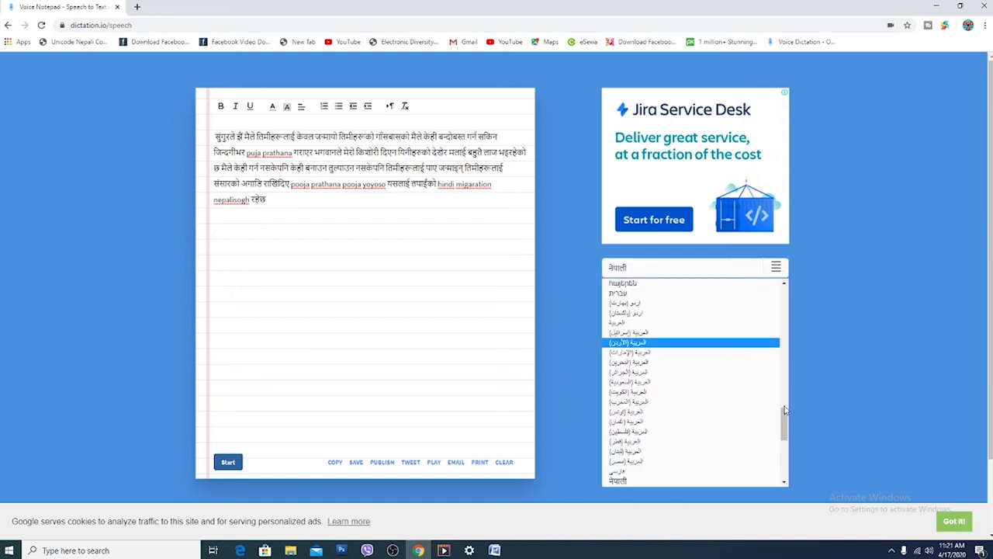
left_click_drag(786, 423, 791, 321)
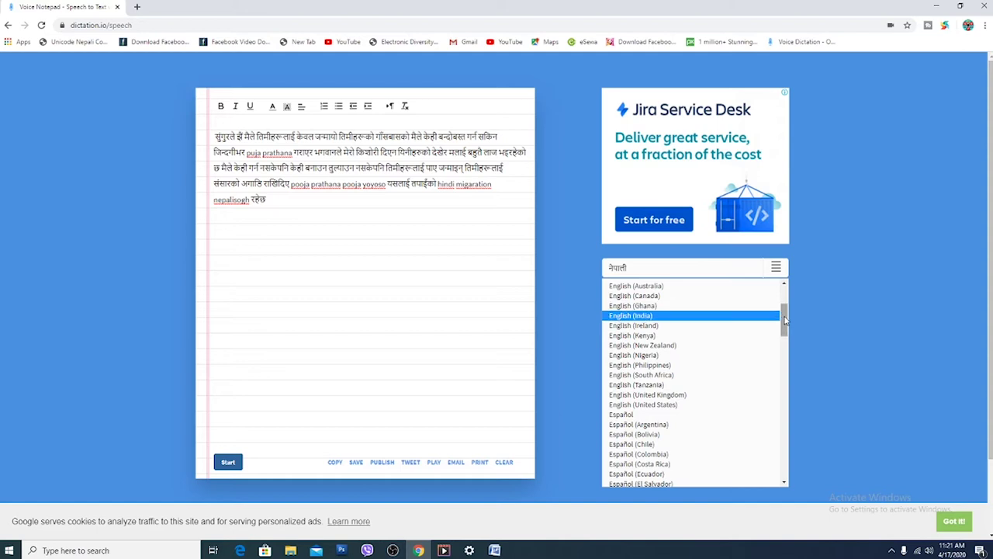
left_click_drag(783, 316, 784, 293)
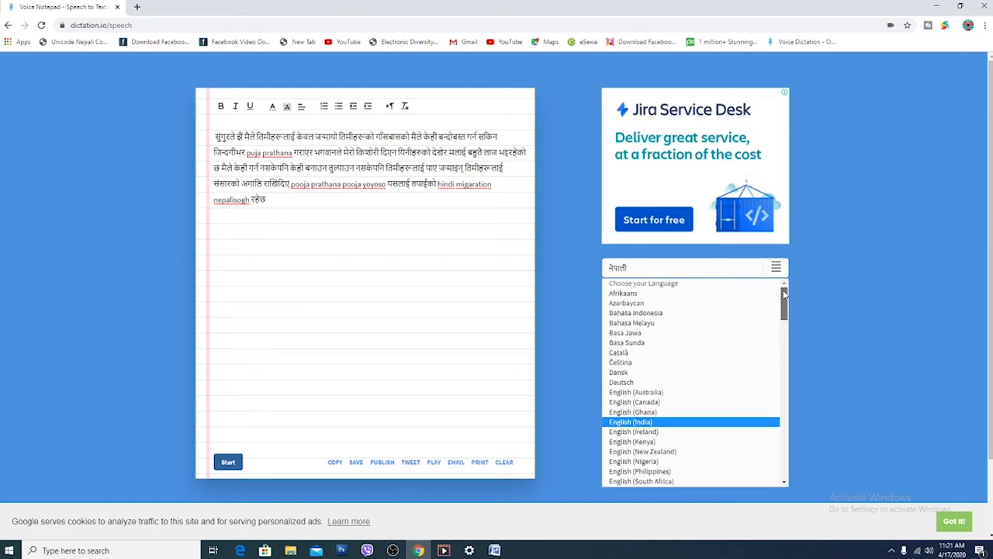
scroll(783, 293, "down", 2)
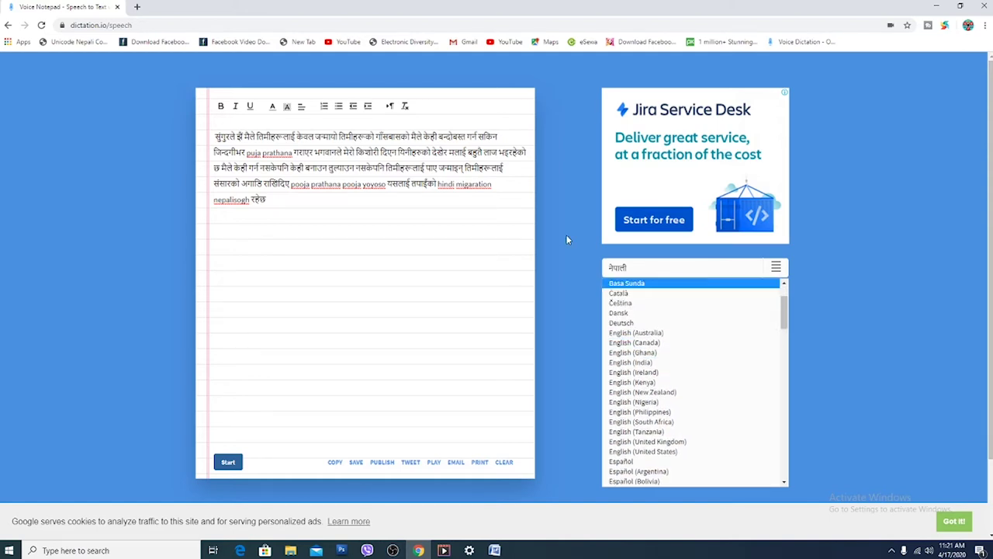
left_click(144, 24)
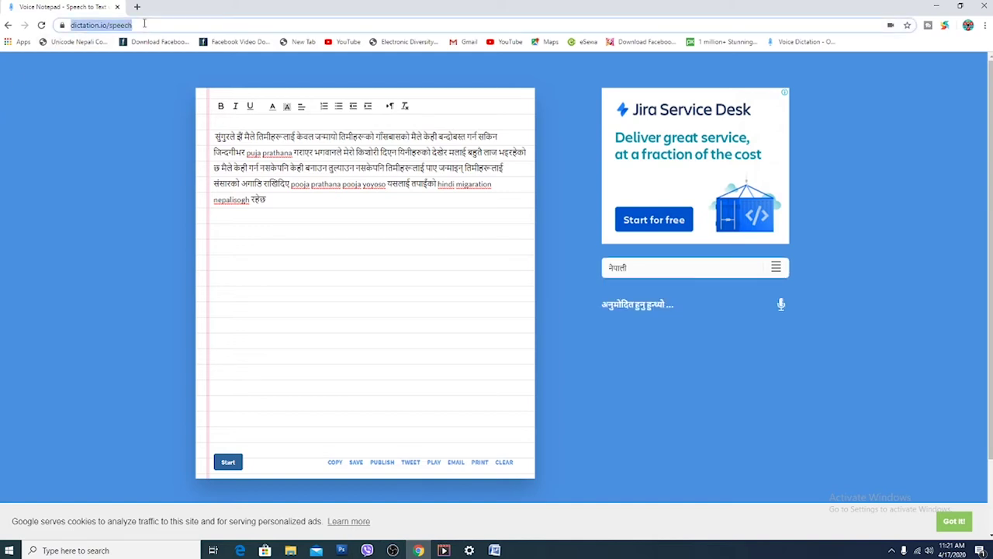
left_click(145, 24)
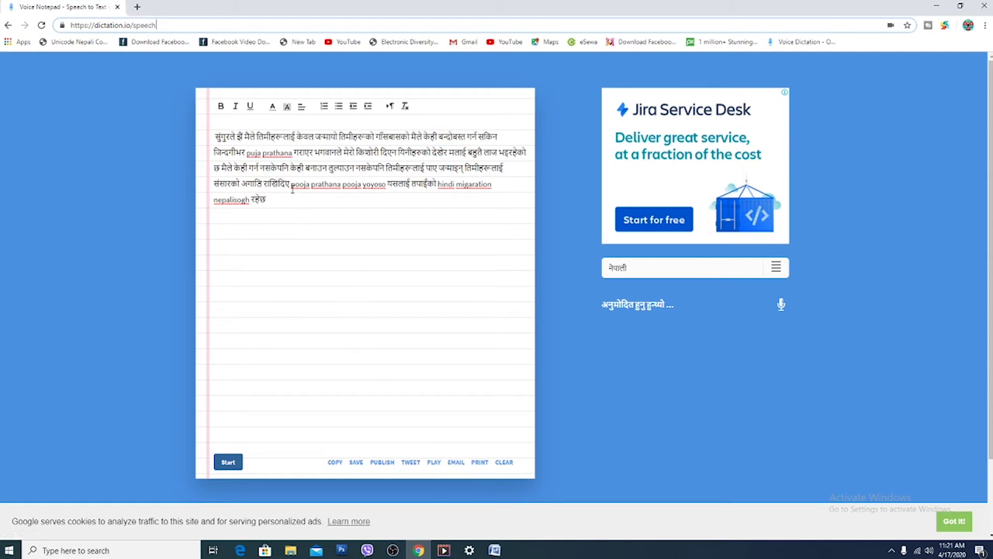
left_click_drag(290, 184, 386, 184)
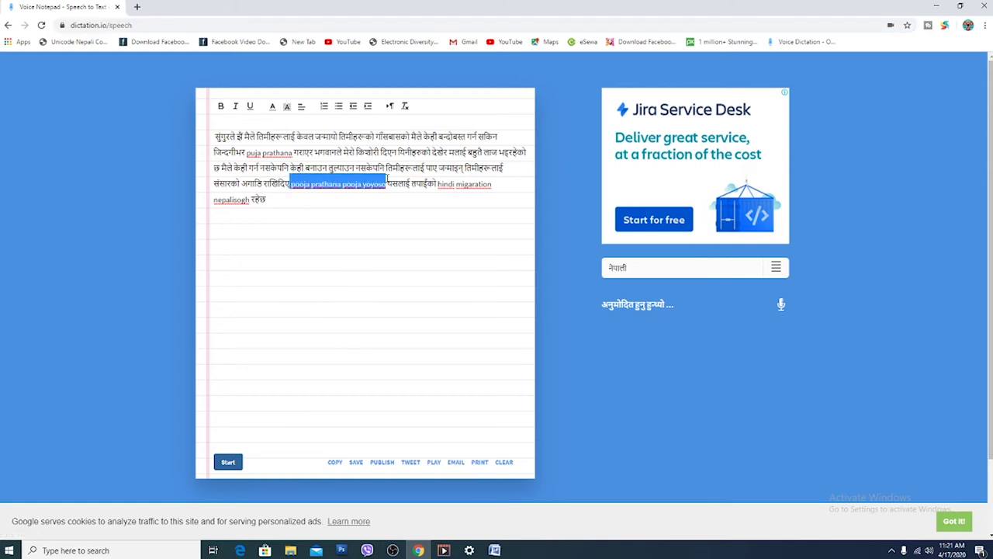
key("Delete")
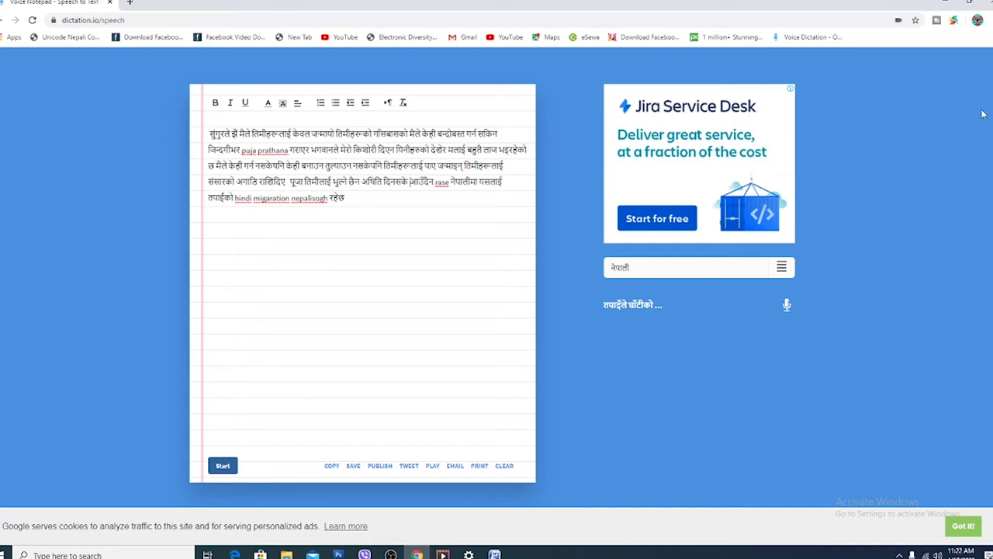
- Minimize Chrome and Settings, then use the desktop's Undo Minimize to restore the YouTube window
left_click(945, 5)
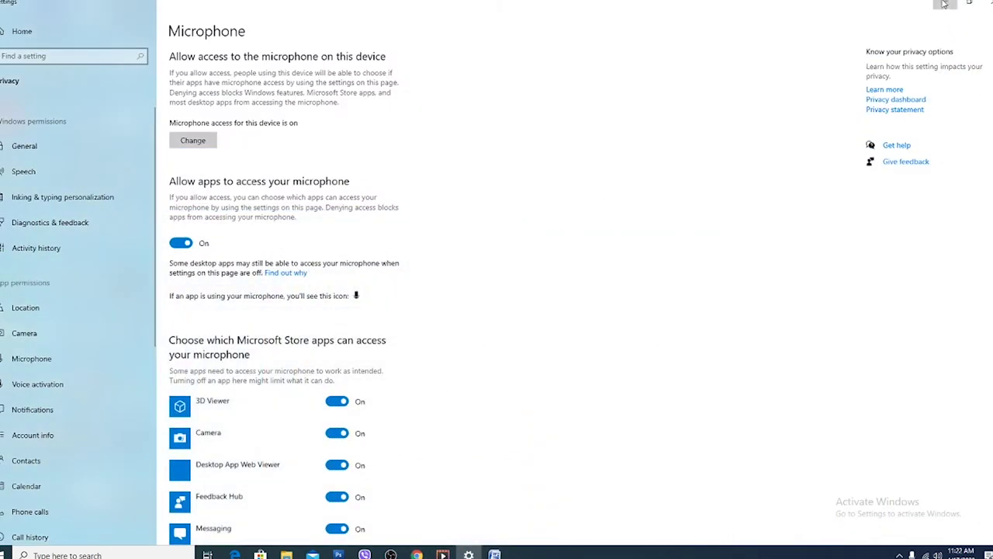
left_click(945, 4)
right_click(388, 190)
left_click(405, 256)
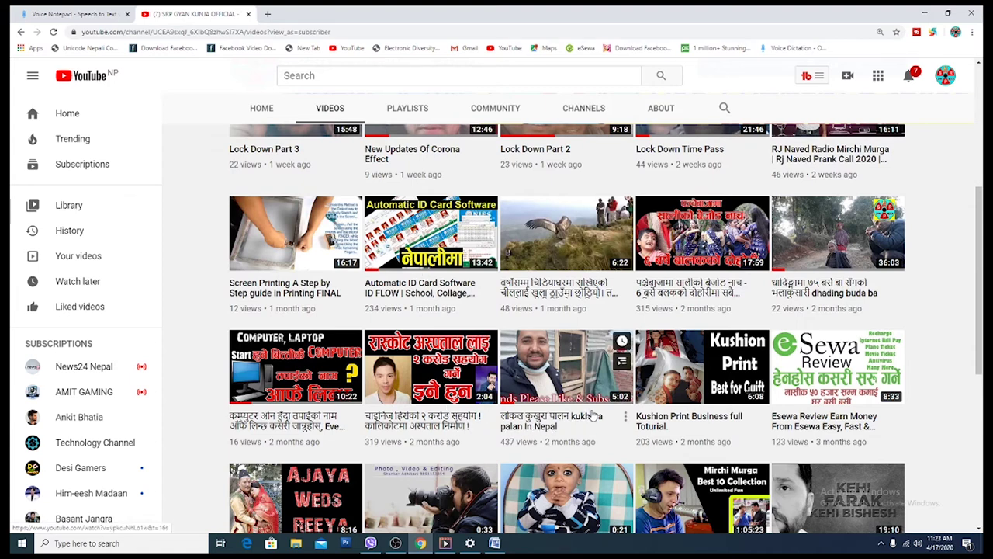
scroll(620, 409, "down", 1)
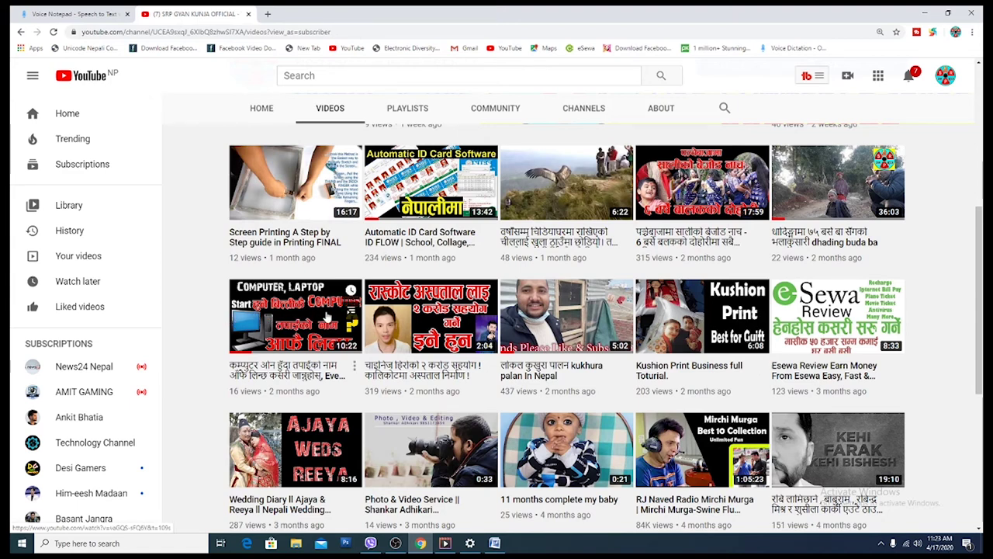
left_click(924, 14)
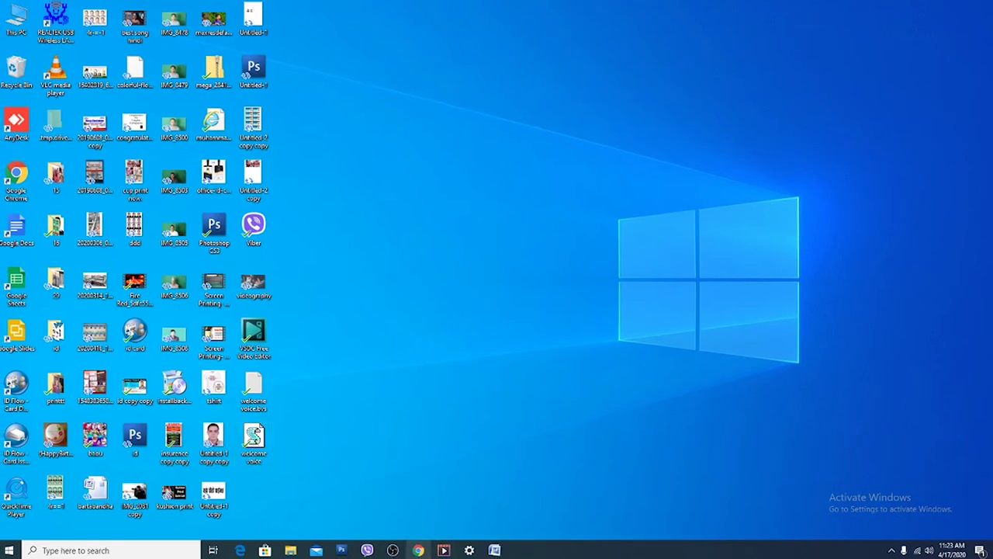
mouse_move(417, 549)
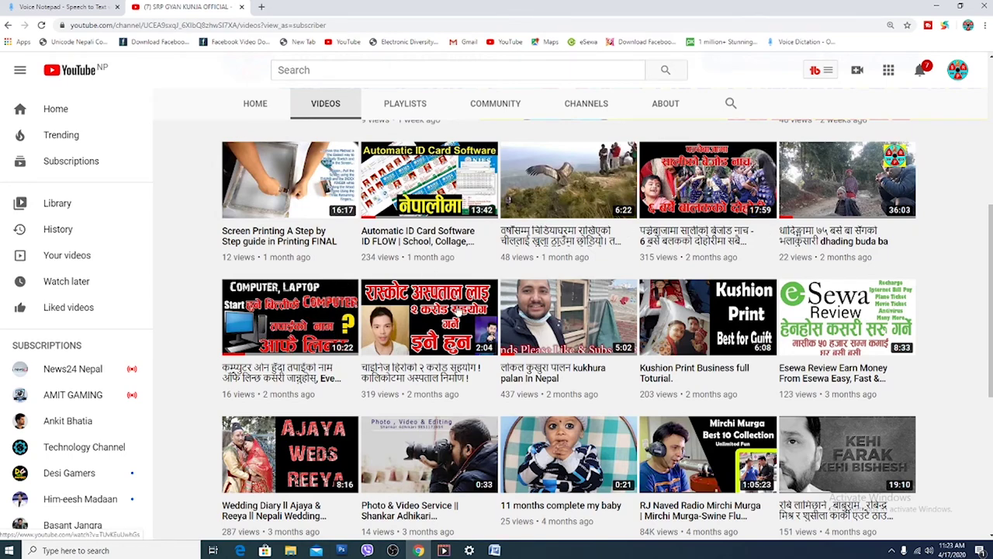
scroll(411, 378, "down", 2)
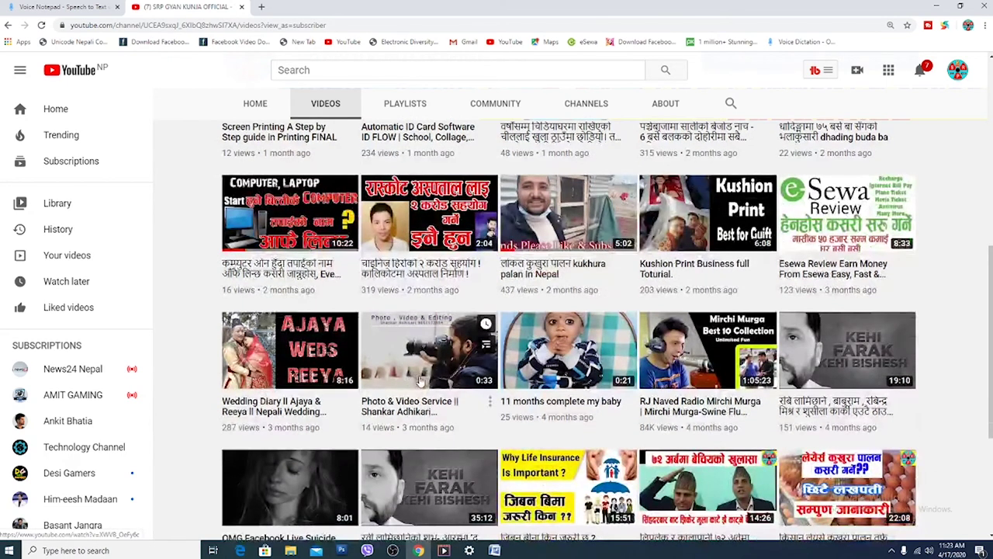
scroll(419, 380, "down", 2)
scroll(419, 380, "down", 1)
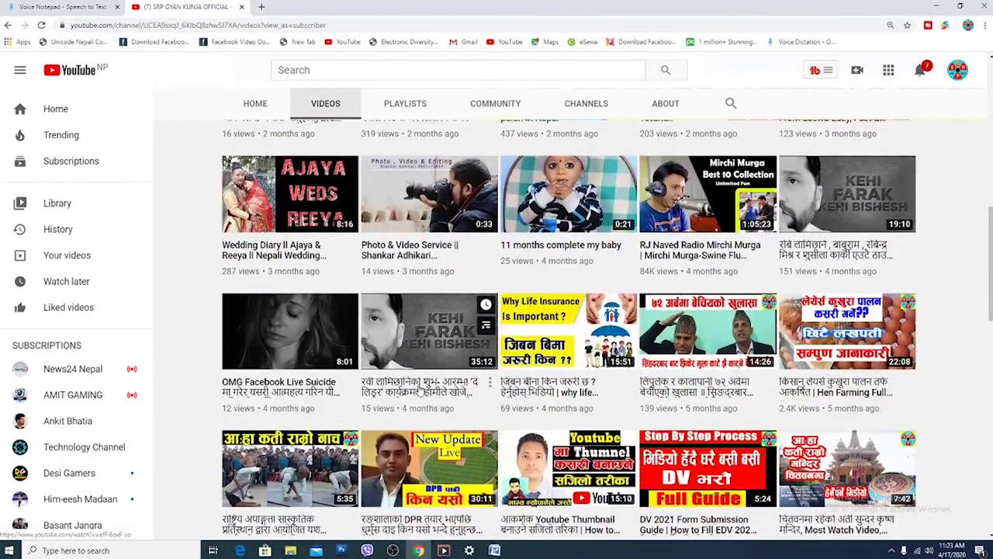
scroll(457, 377, "up", 3)
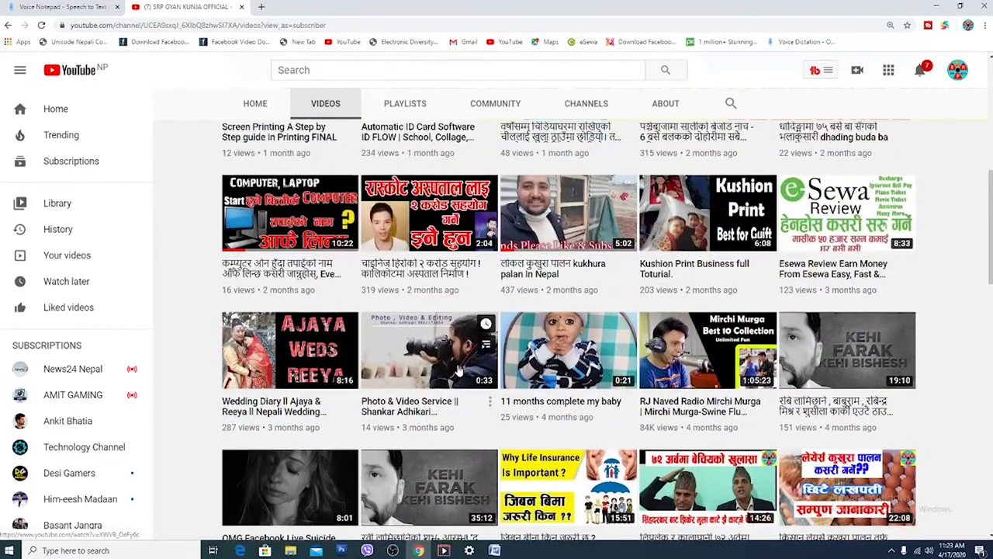
scroll(457, 373, "up", 2)
scroll(458, 372, "up", 1)
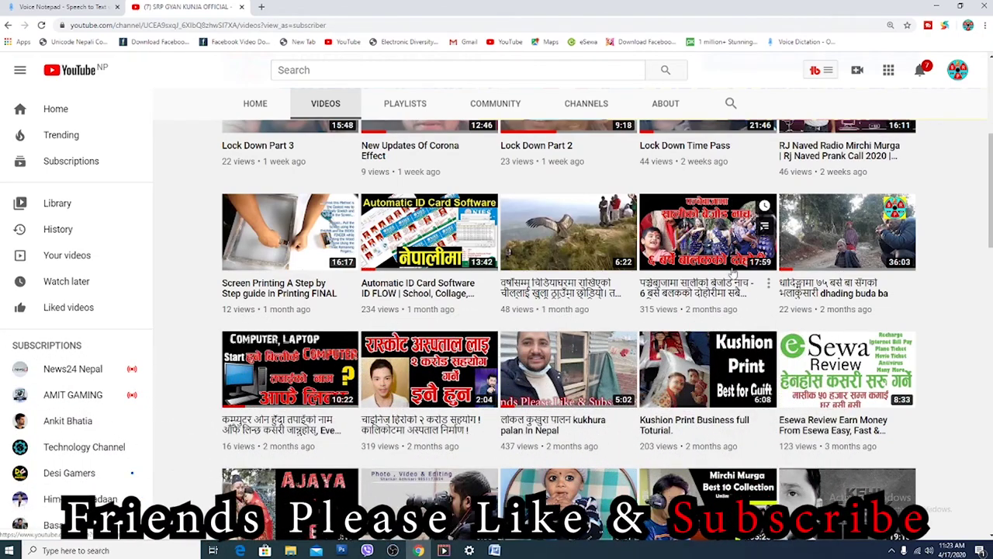
scroll(733, 272, "down", 2)
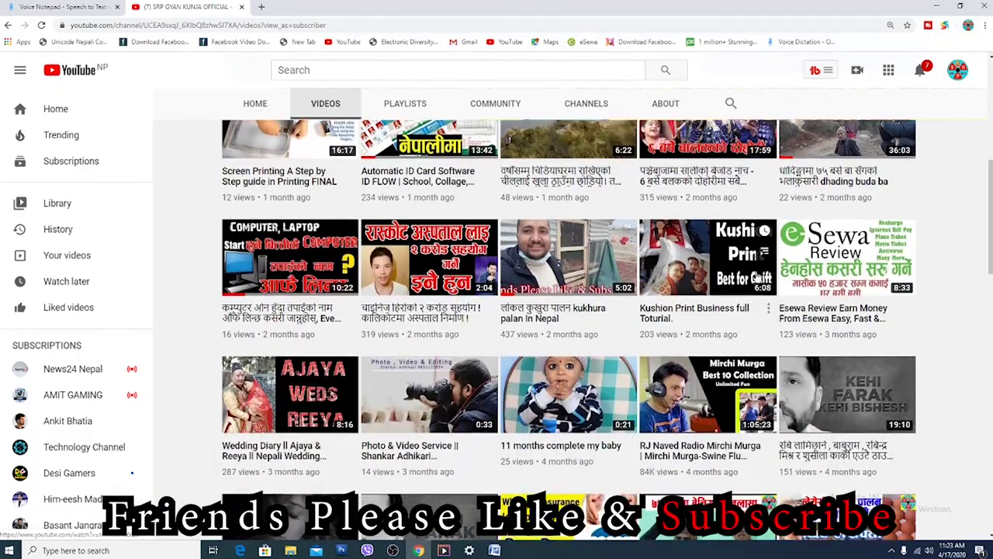
scroll(754, 287, "down", 1)
scroll(753, 299, "down", 1)
scroll(751, 311, "down", 1)
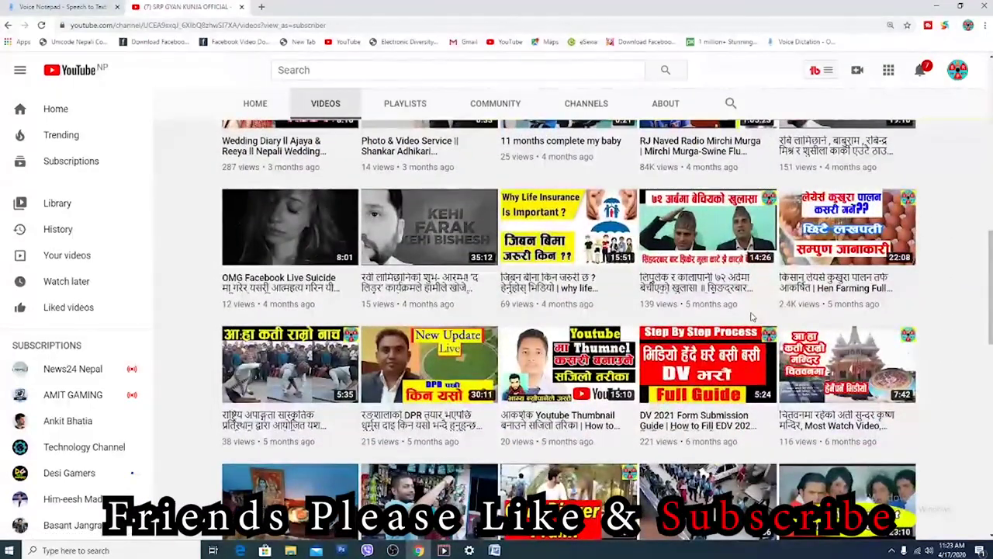
scroll(751, 317, "down", 2)
scroll(751, 318, "down", 1)
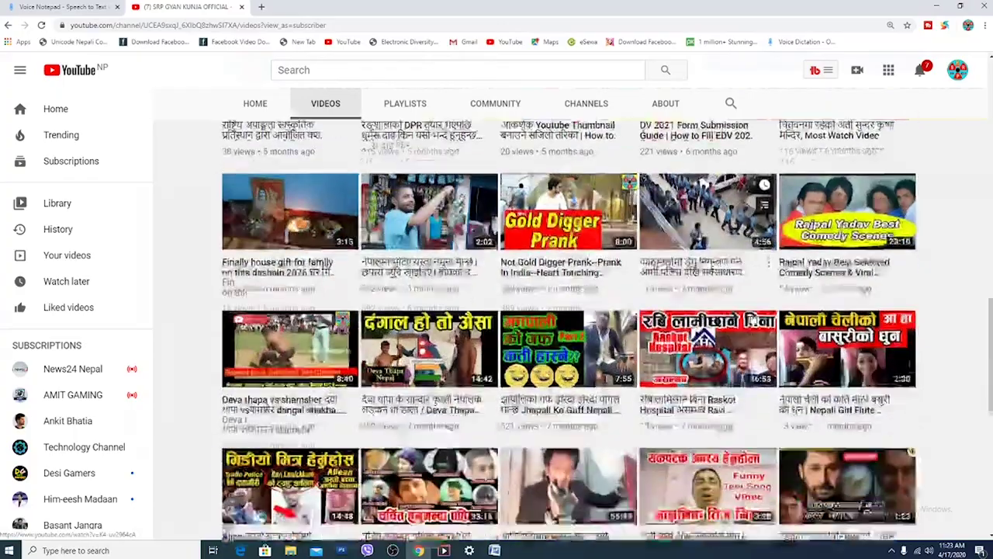
scroll(752, 320, "down", 1)
scroll(755, 320, "down", 2)
scroll(755, 321, "down", 2)
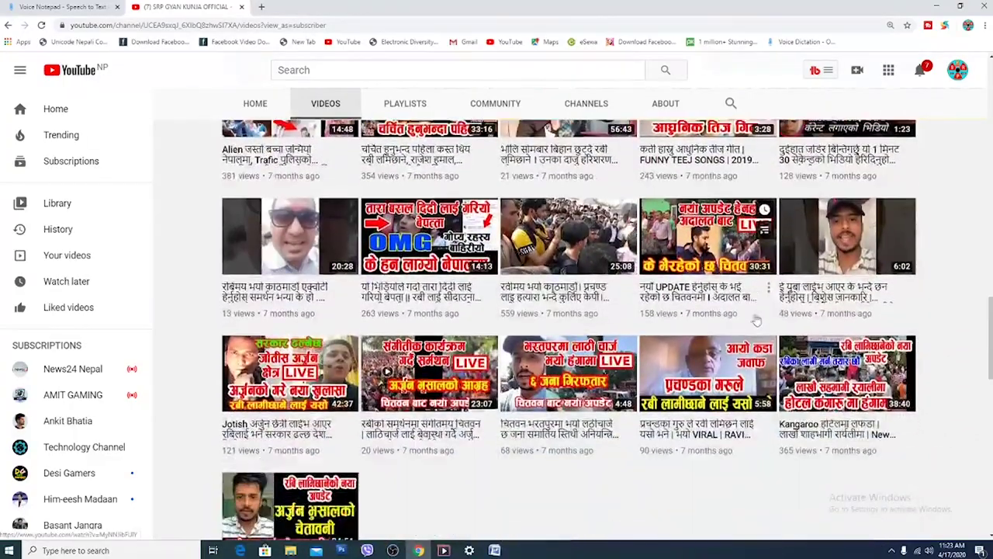
scroll(757, 321, "down", 1)
scroll(757, 319, "down", 2)
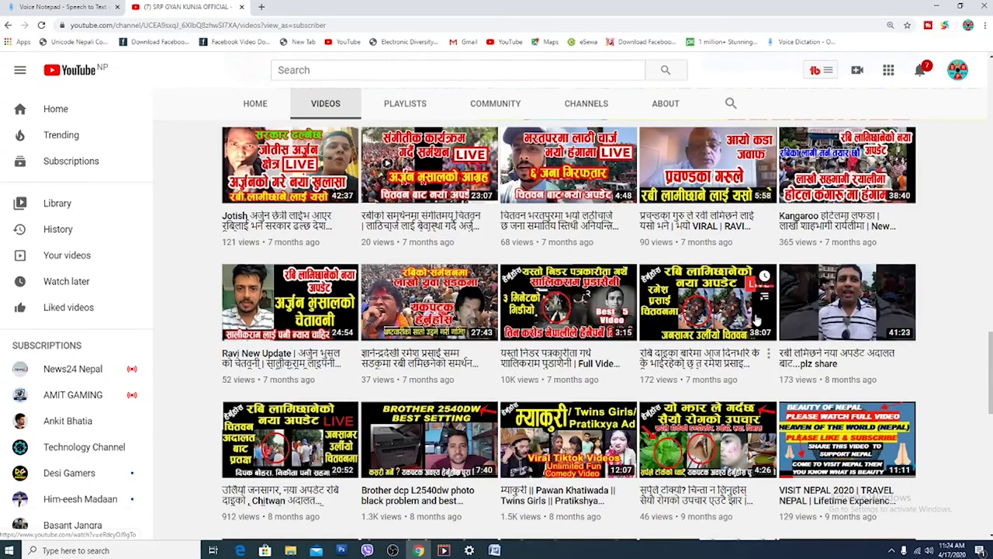
scroll(758, 319, "down", 1)
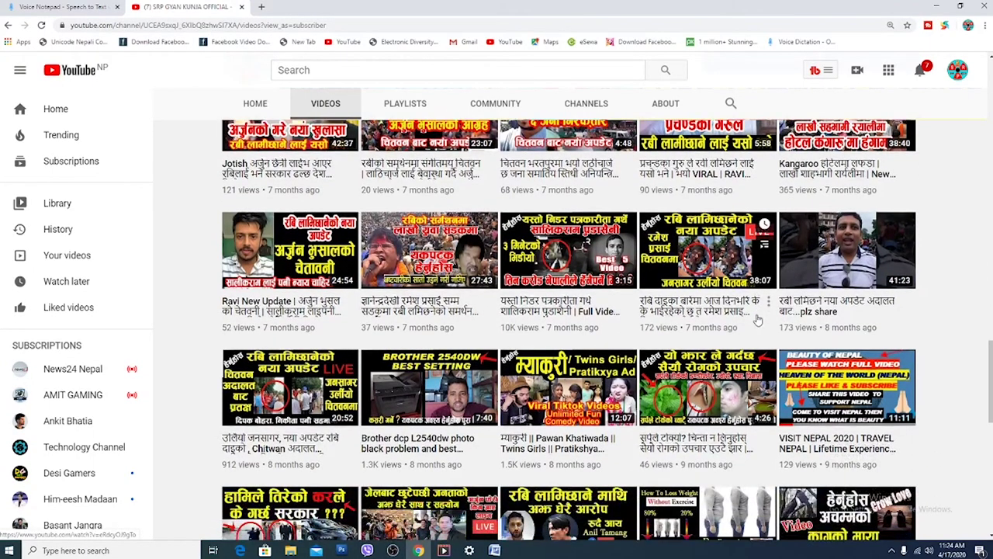
scroll(758, 319, "down", 3)
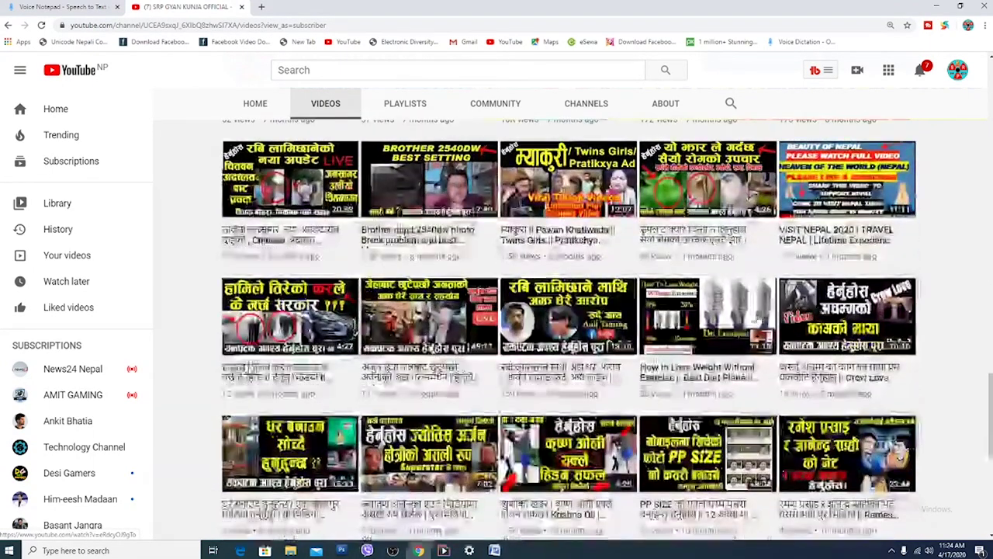
scroll(758, 319, "down", 1)
scroll(764, 334, "down", 4)
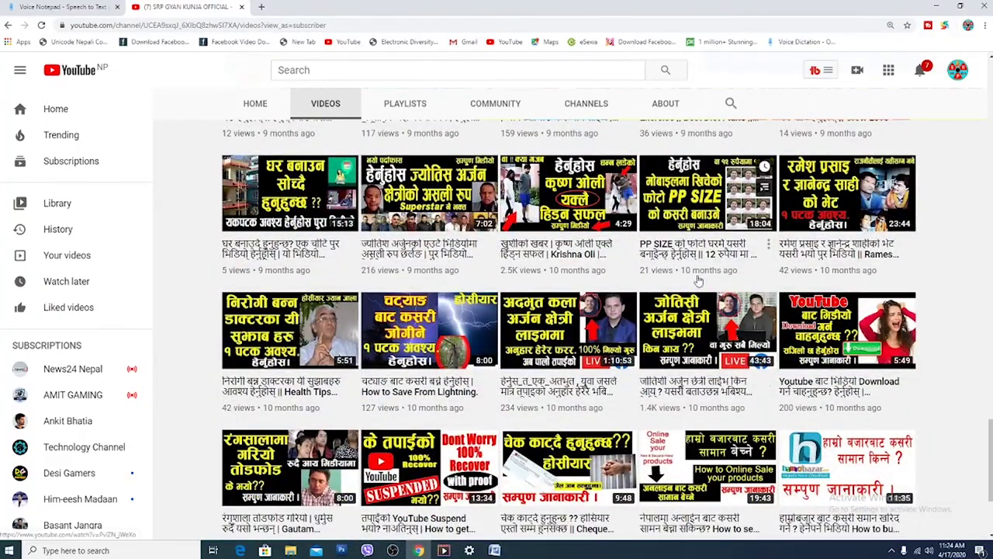
scroll(702, 295, "up", 5)
scroll(696, 284, "up", 5)
scroll(698, 283, "up", 5)
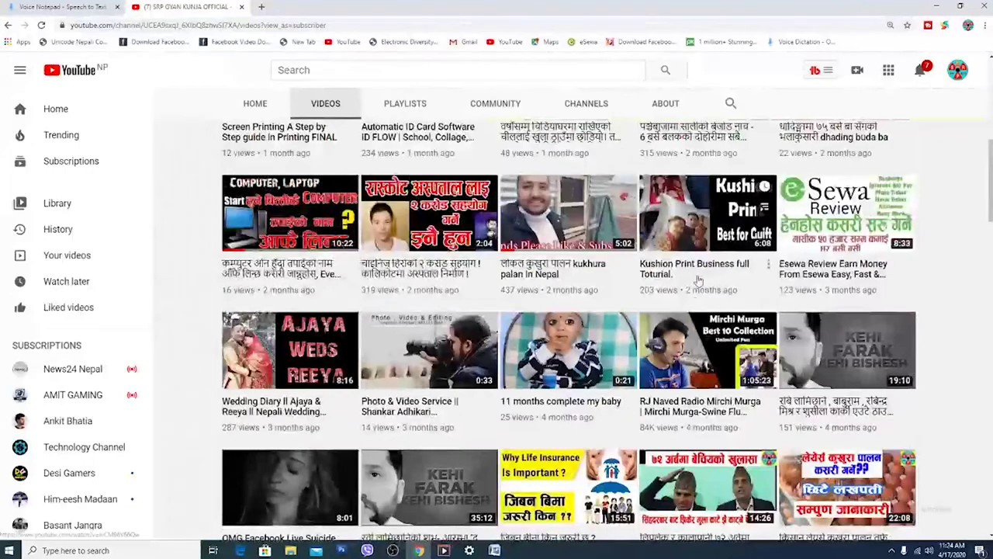
scroll(578, 291, "down", 4)
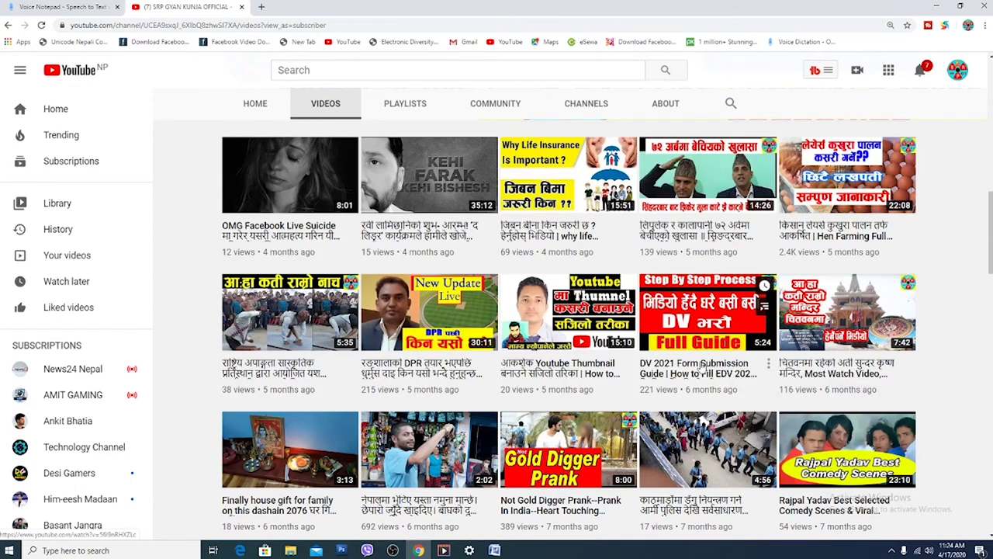
scroll(724, 354, "up", 1)
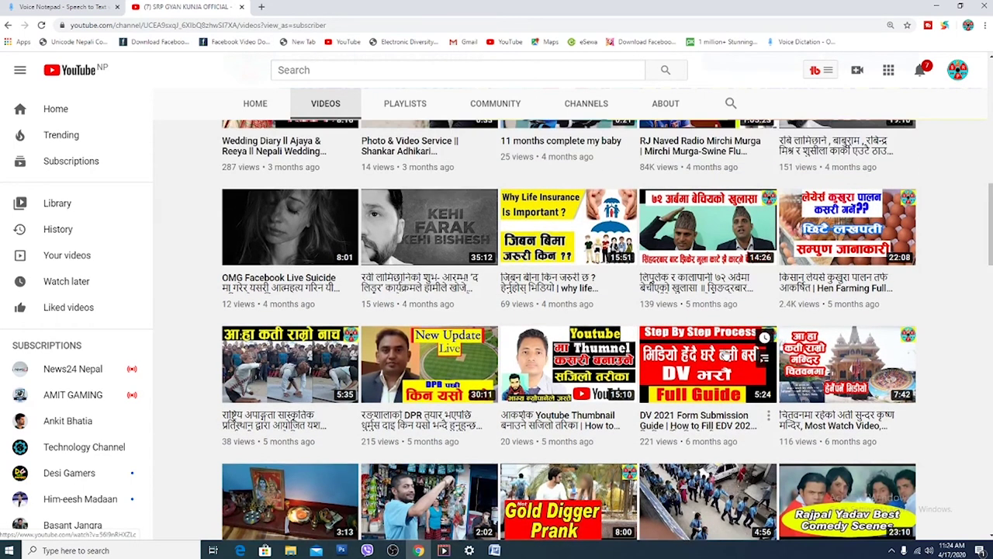
scroll(721, 364, "up", 3)
scroll(543, 473, "down", 1)
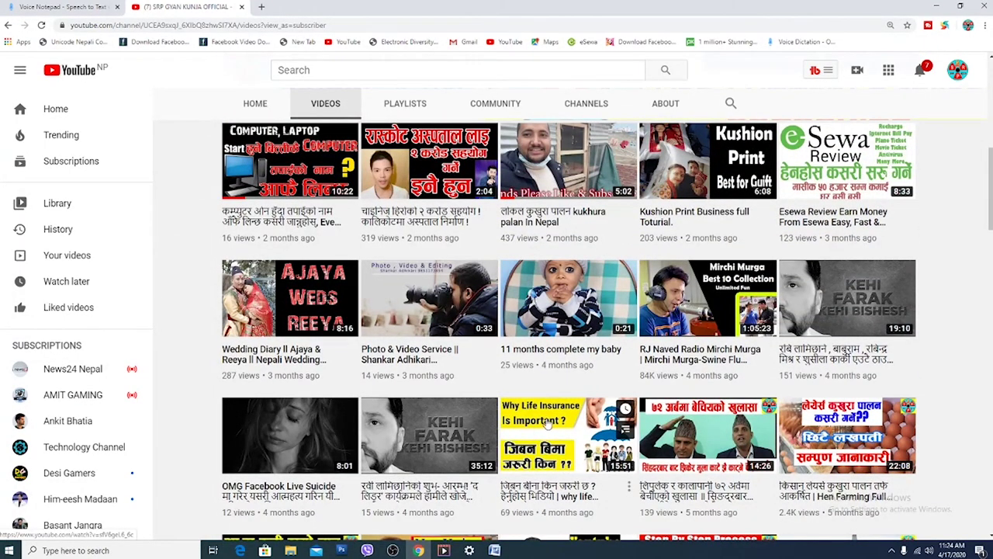
scroll(547, 426, "up", 2)
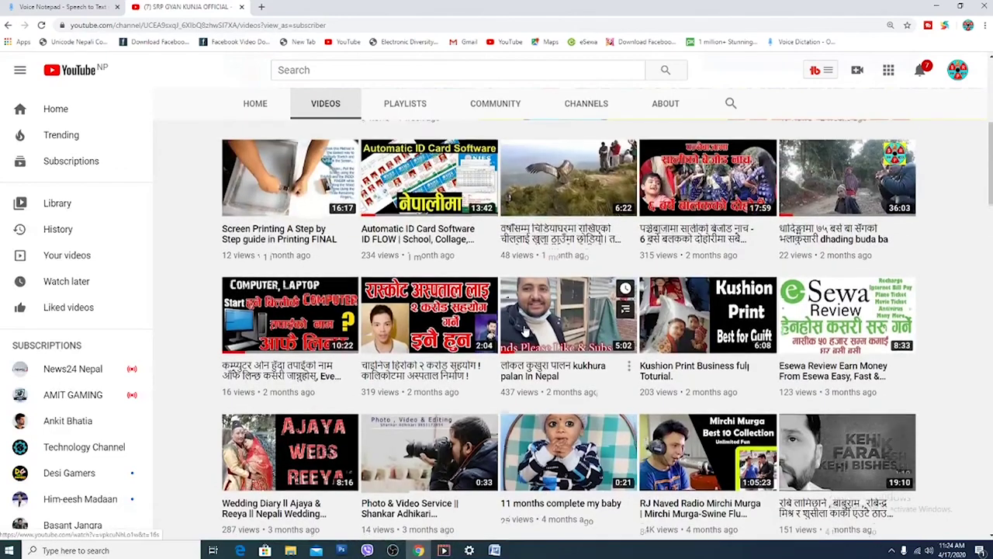
scroll(435, 311, "up", 2)
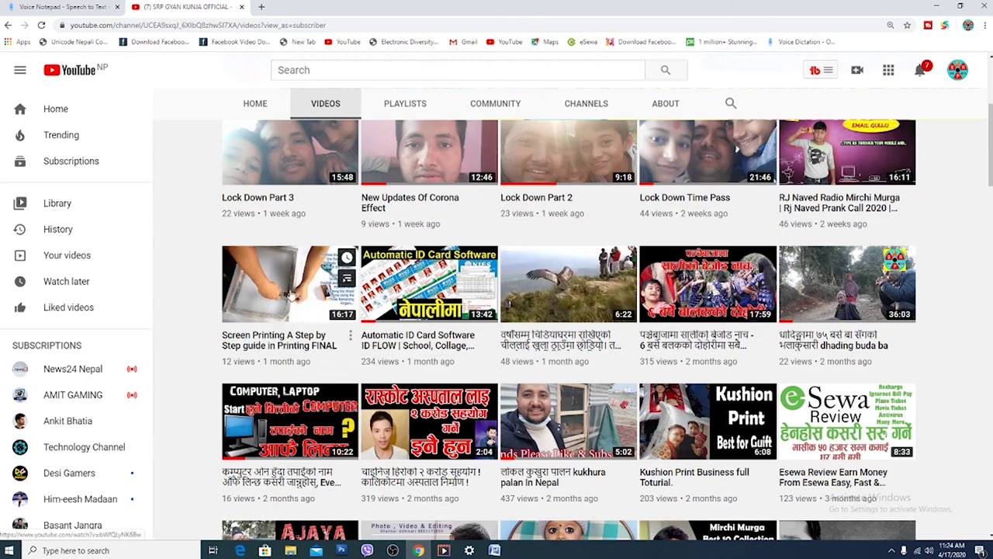
scroll(301, 322, "up", 1)
scroll(368, 376, "down", 2)
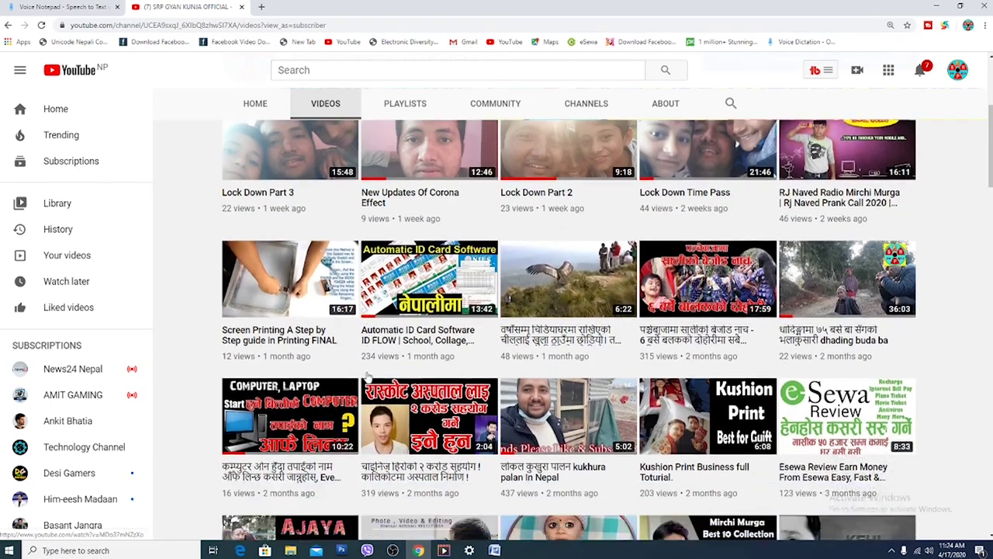
scroll(388, 364, "up", 3)
scroll(434, 342, "up", 2)
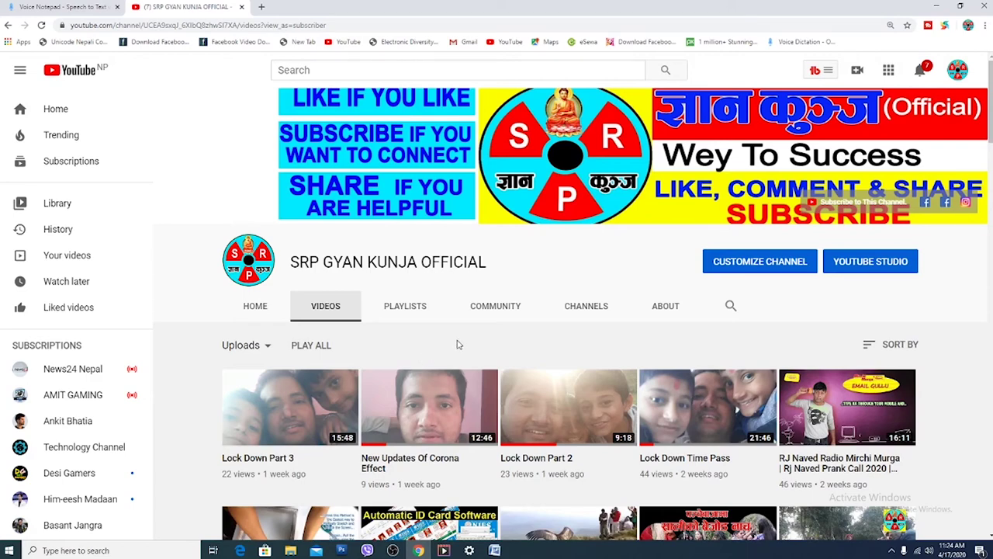
- Scroll through the YouTube channel's video list
scroll(458, 344, "down", 1)
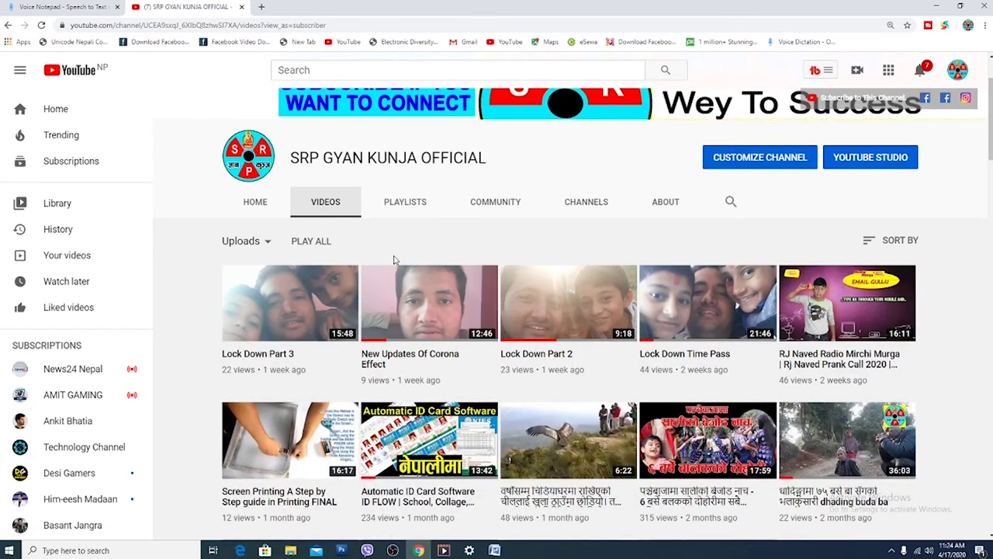
scroll(612, 327, "down", 1)
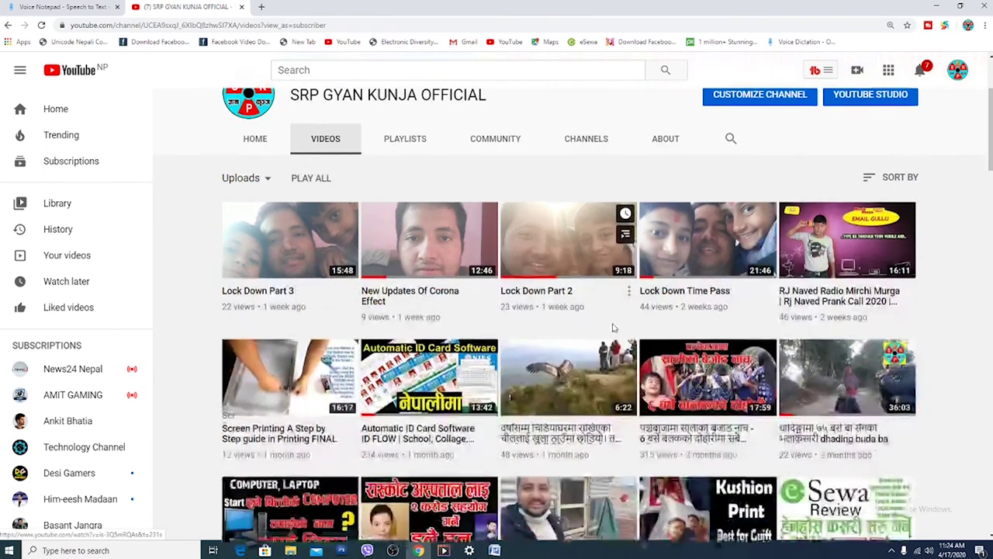
scroll(612, 327, "down", 1)
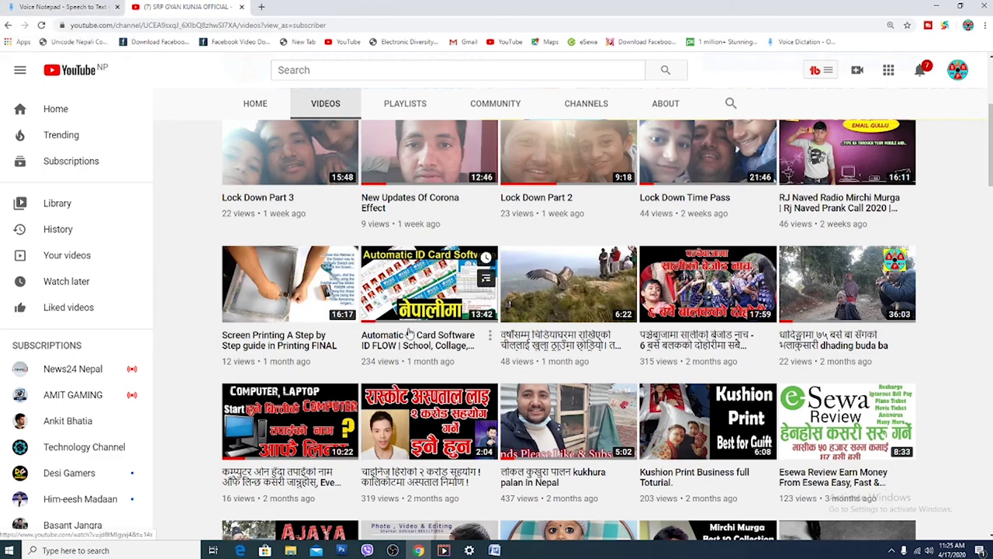
scroll(396, 279, "down", 3)
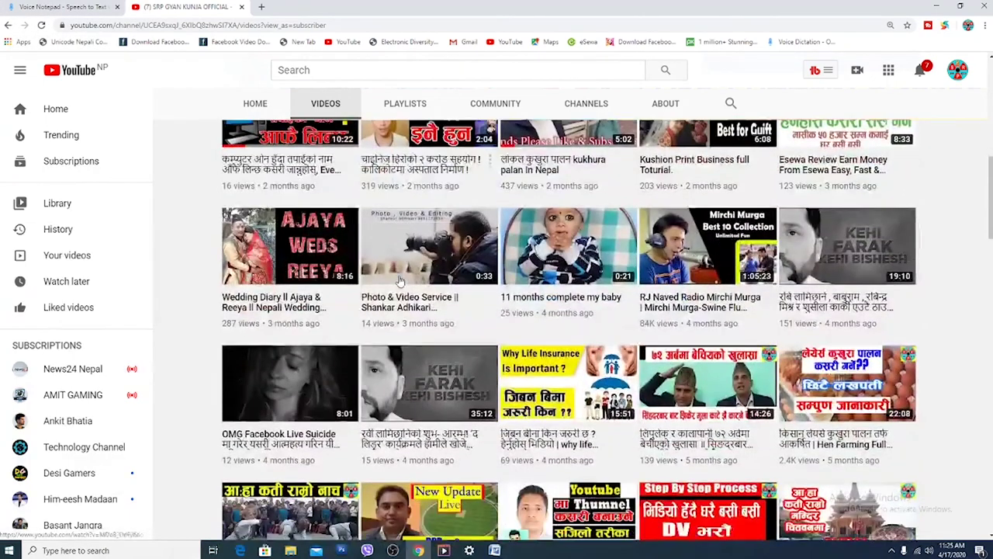
scroll(400, 279, "down", 1)
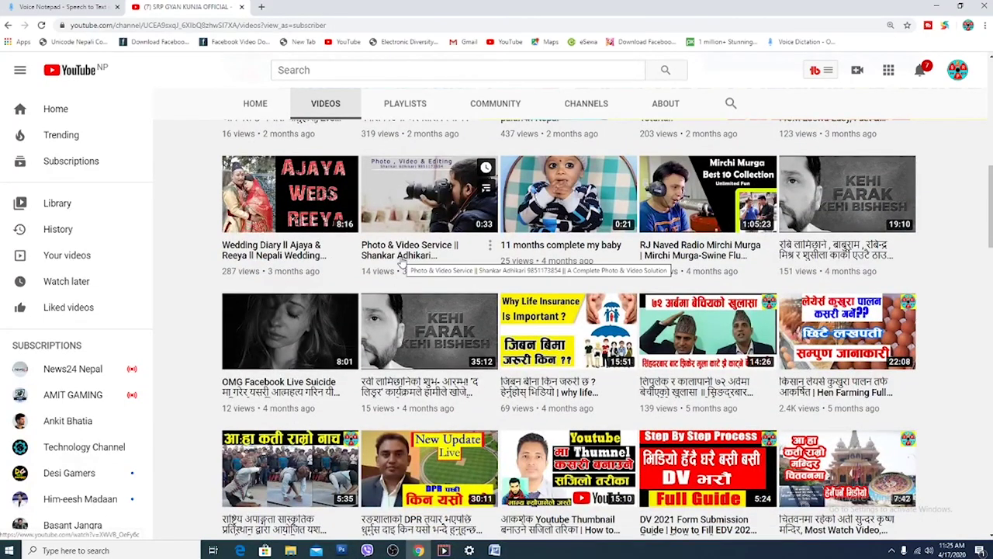
scroll(402, 264, "up", 1)
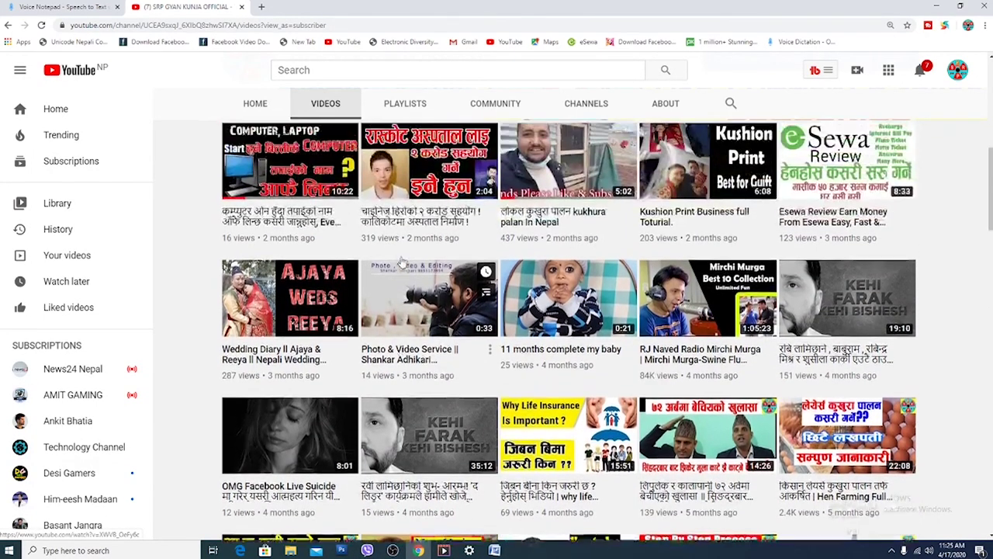
scroll(402, 264, "up", 1)
scroll(404, 264, "up", 1)
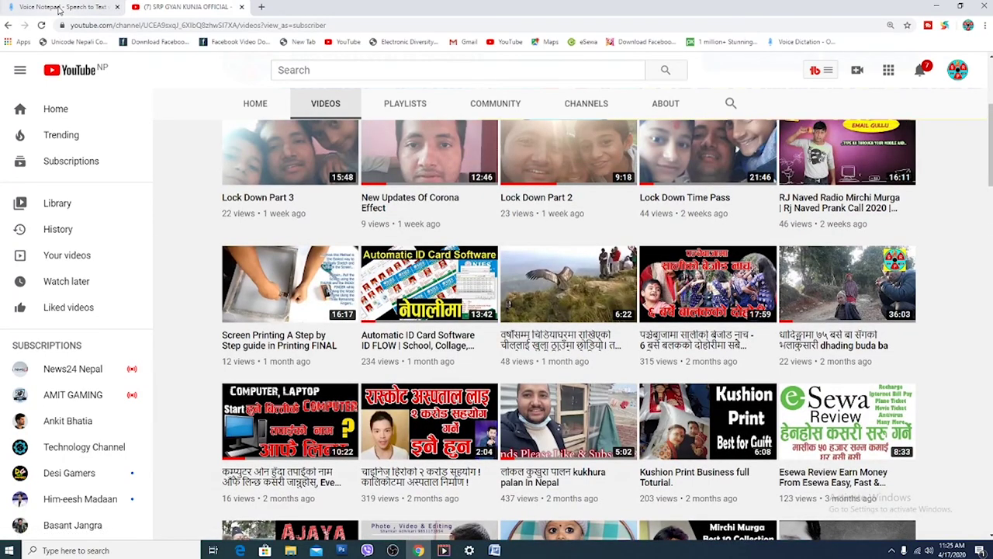
- Copy the dictation.io/speech address from the Voice Notepad tab
left_click(62, 8)
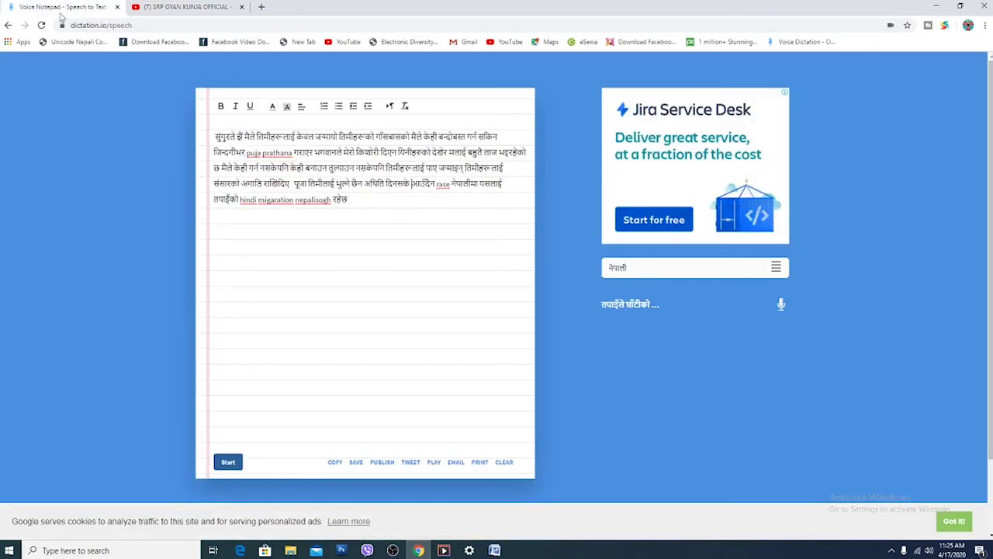
left_click(73, 26)
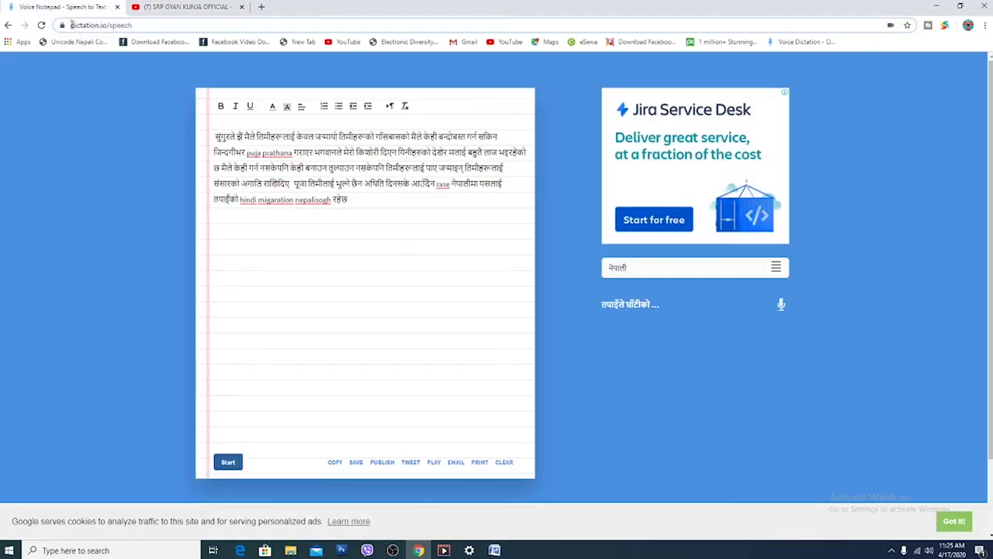
right_click(115, 26)
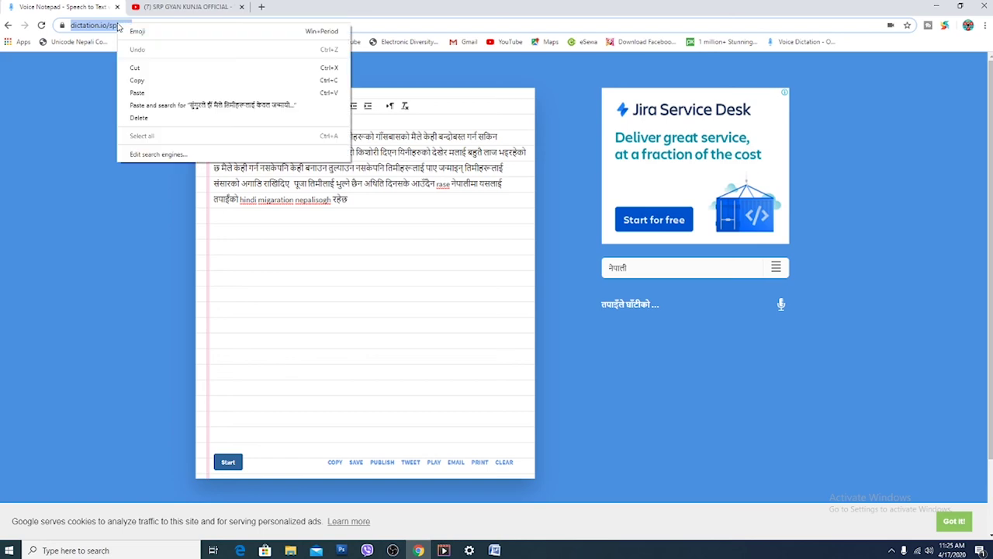
left_click(144, 80)
left_click(936, 8)
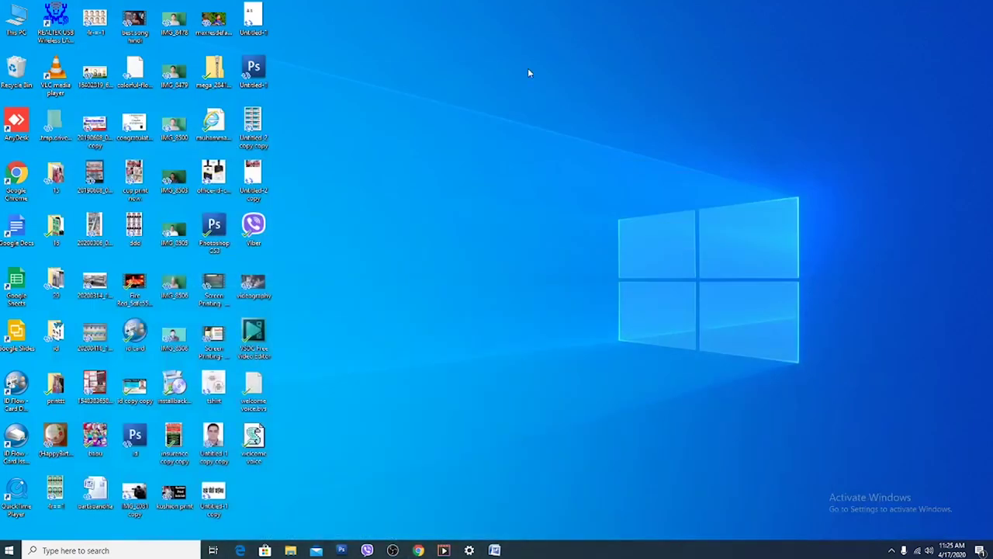
left_click(495, 550)
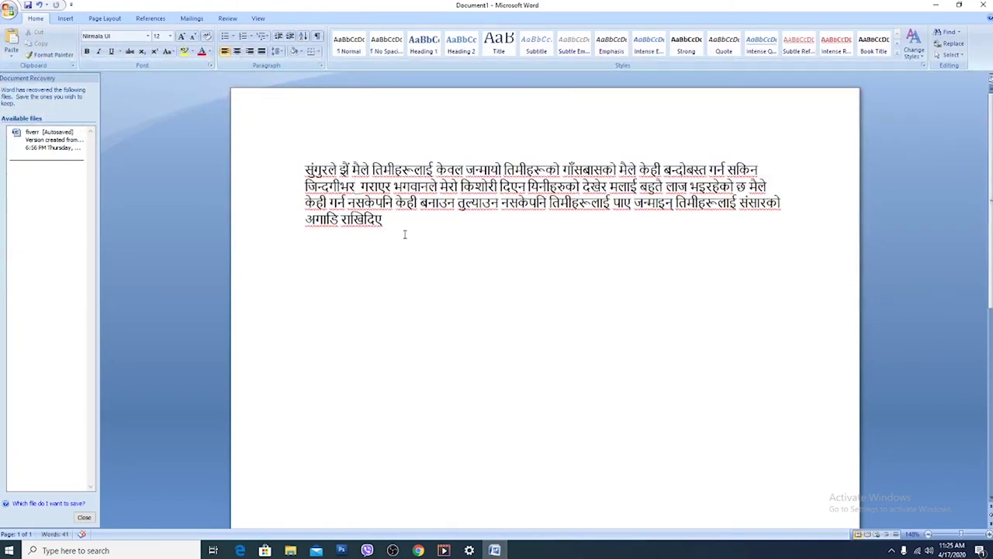
right_click(319, 256)
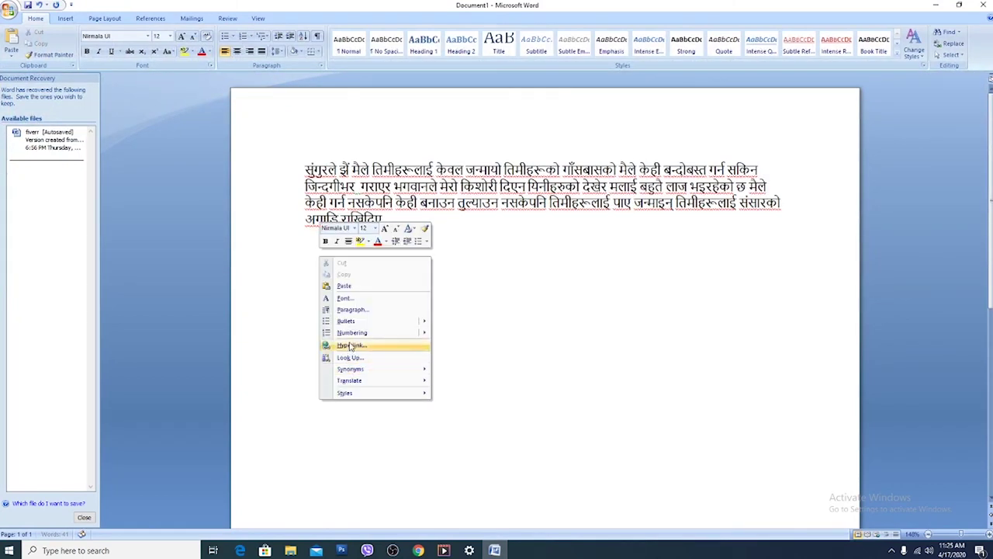
left_click(353, 286)
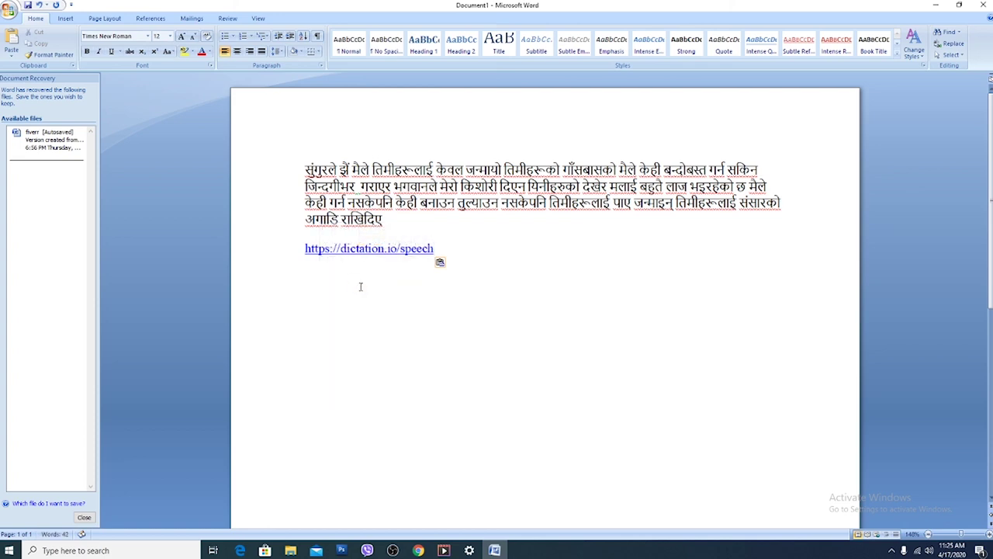